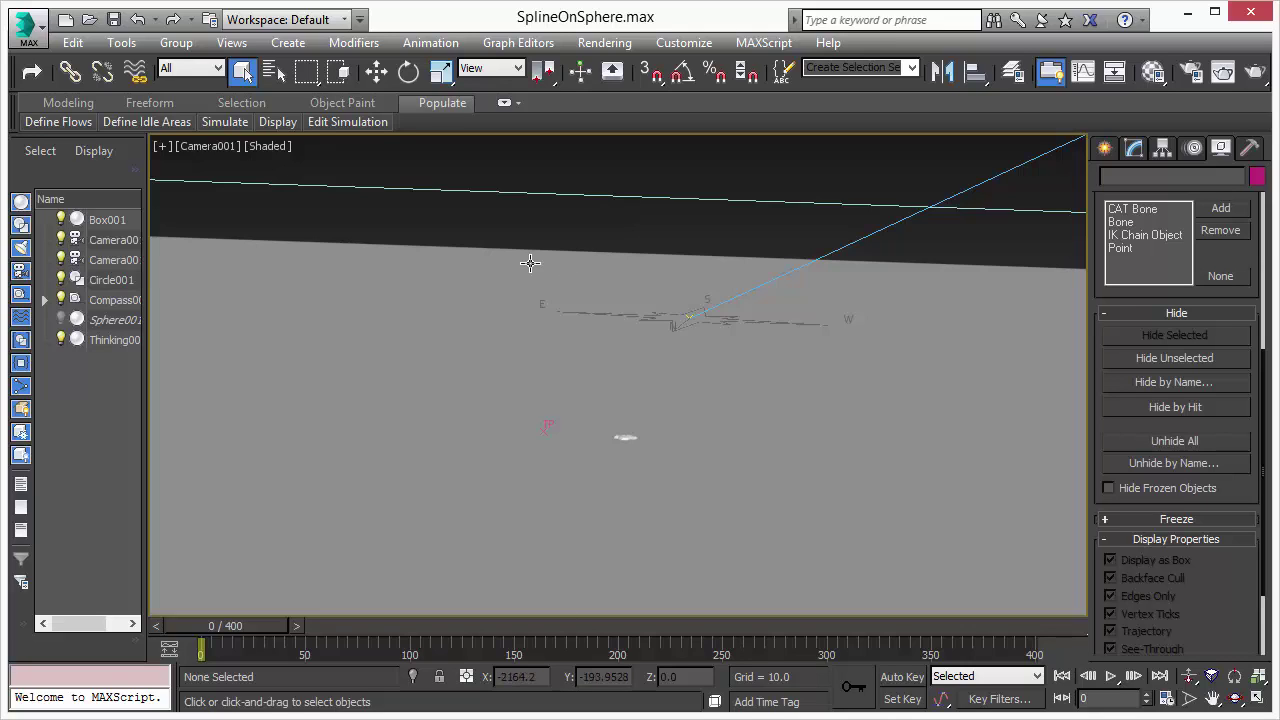
Preview the vein growth, then narrow the camera's field of view onto the sphere
left_click(1111, 677)
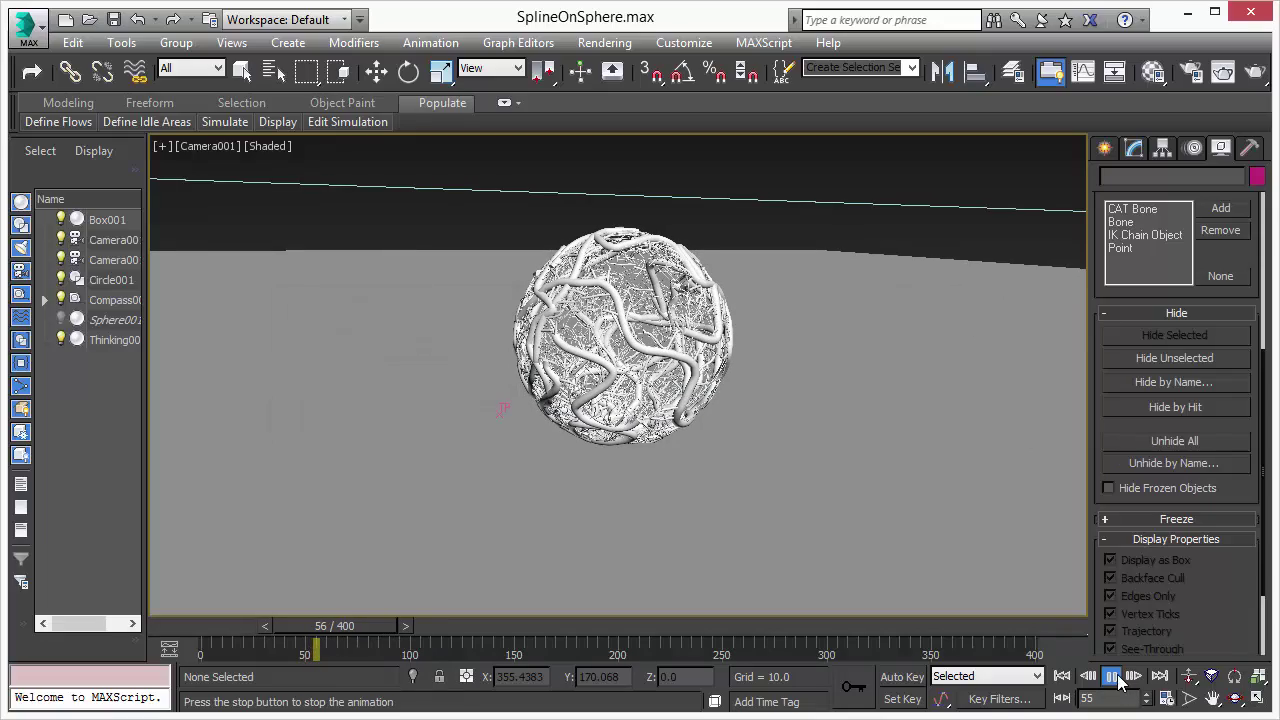
left_click(1111, 676)
left_click(1188, 676)
left_click(1189, 698)
left_click_drag(577, 330, 598, 347)
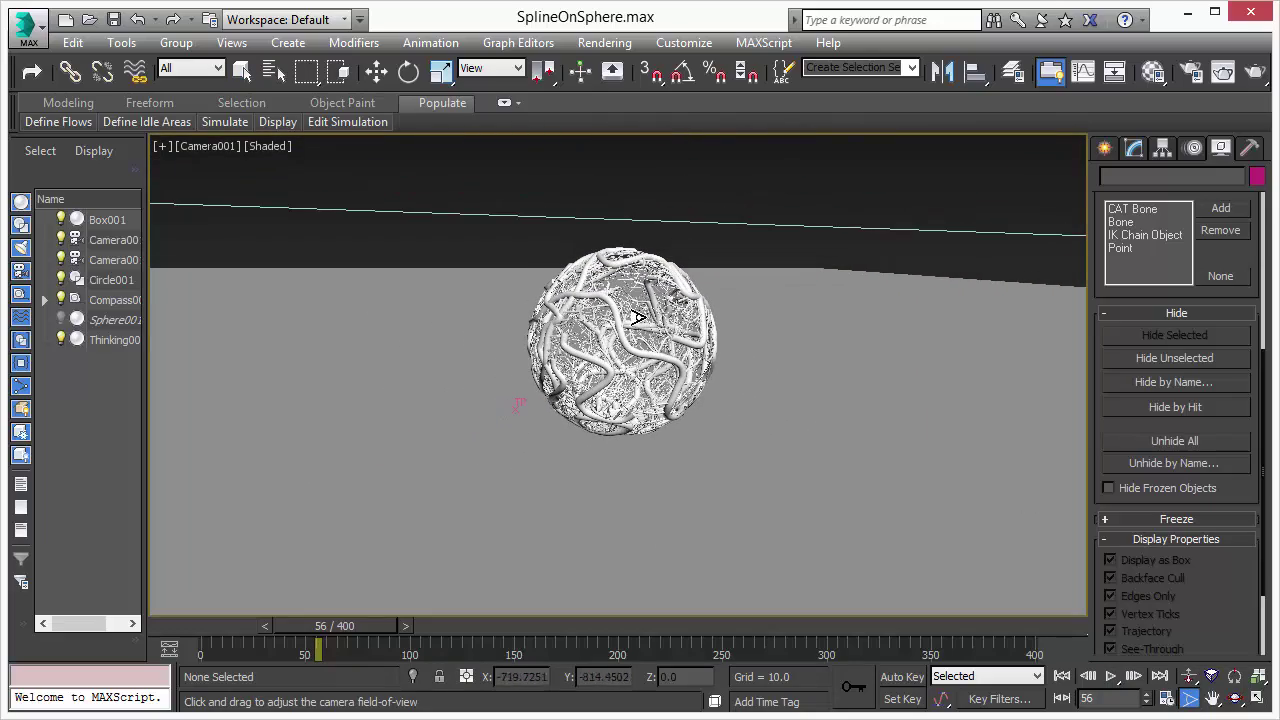
Replay the growth from frame 0, pausing at frame 12 and stopping at frame 18
left_click(1062, 679)
left_click(1113, 679)
left_click(1113, 679)
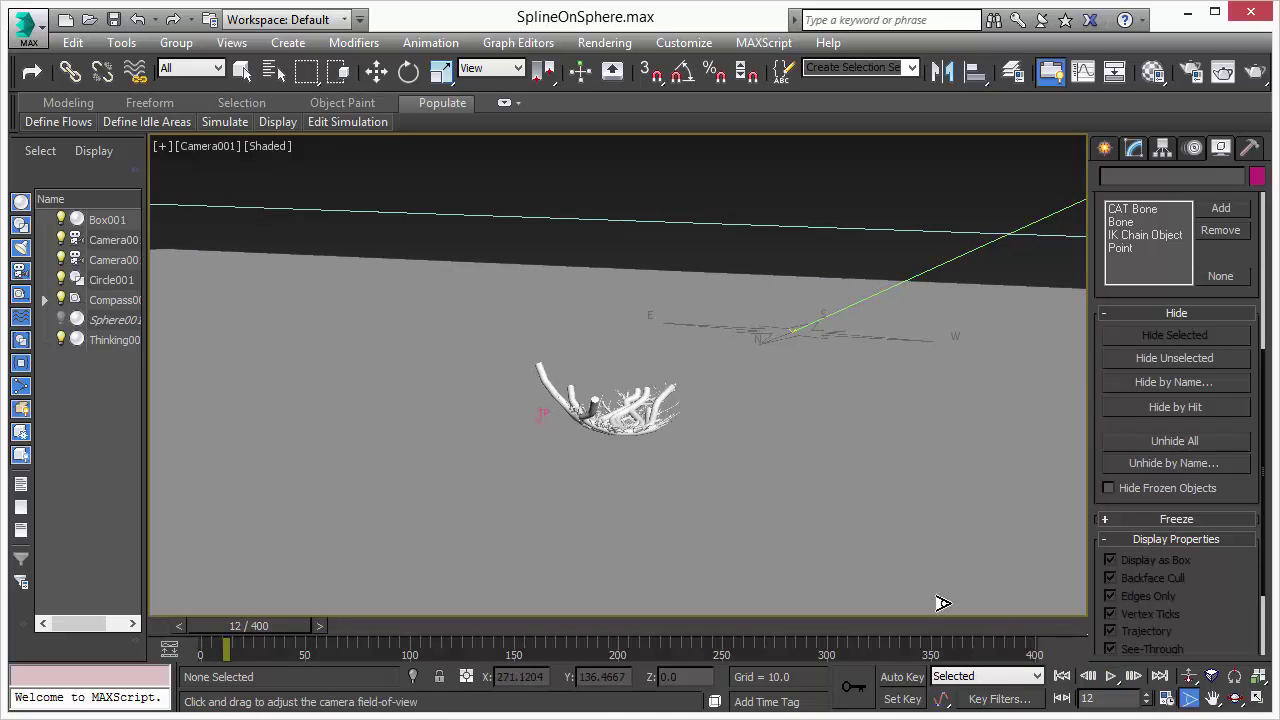
left_click(1113, 679)
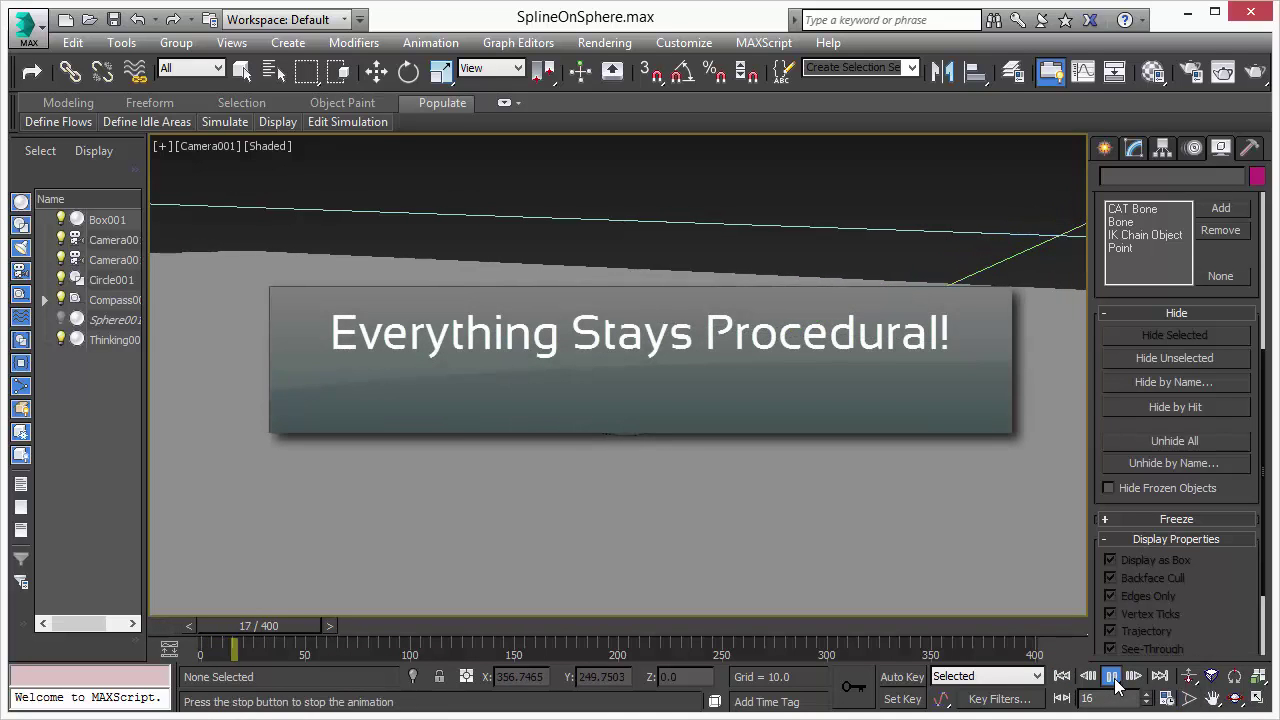
left_click(560, 284)
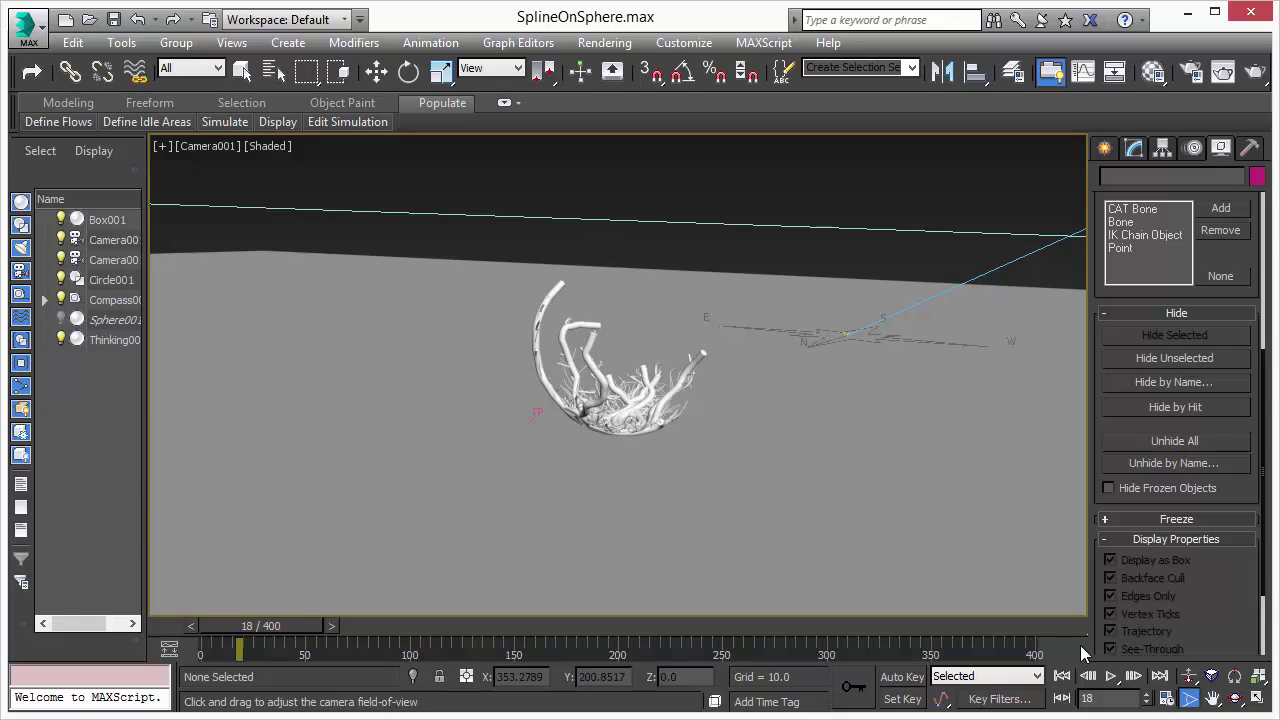
Unhide Sphere001, play the vein growth across its surface, then rewind to frame 0
left_click(1063, 676)
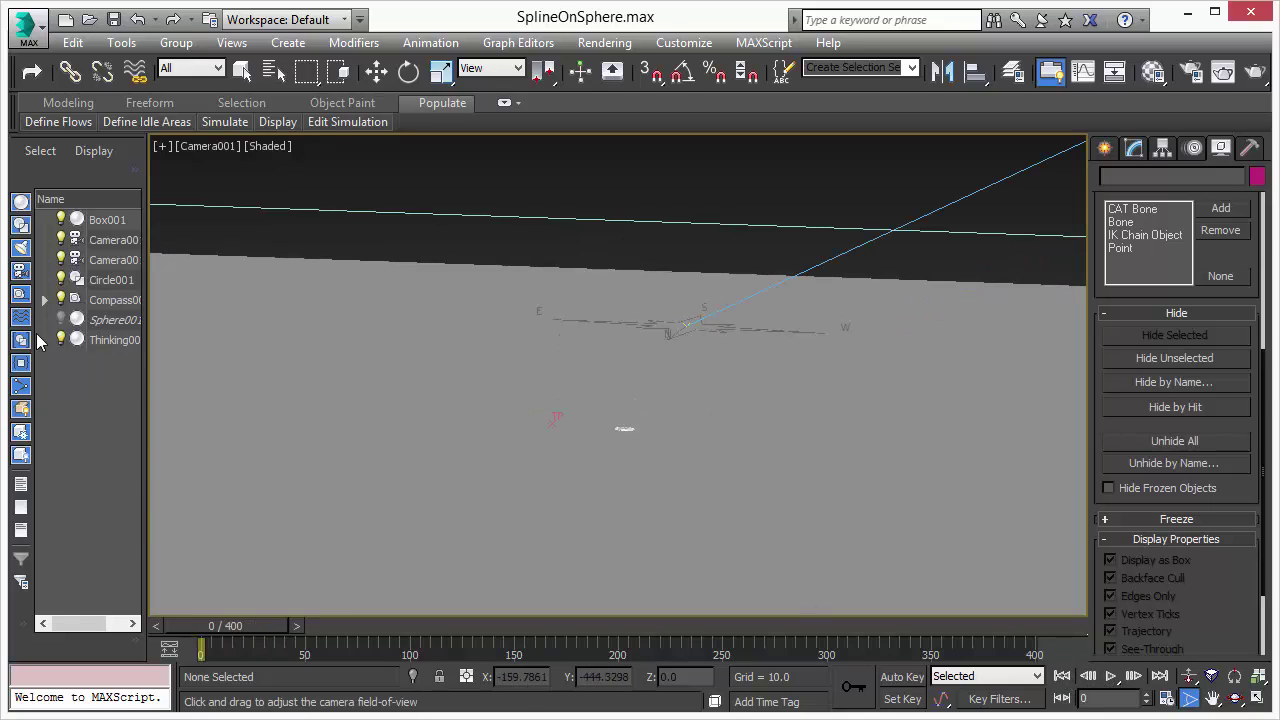
left_click(62, 319)
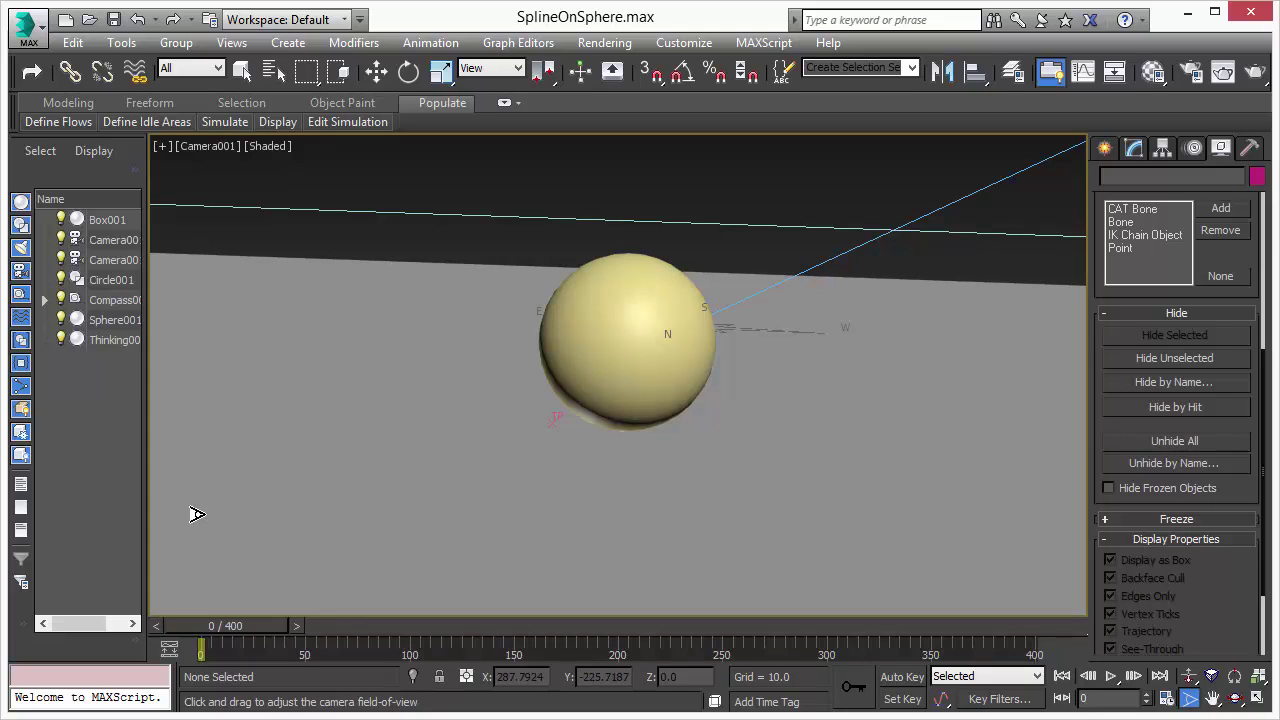
left_click(1111, 677)
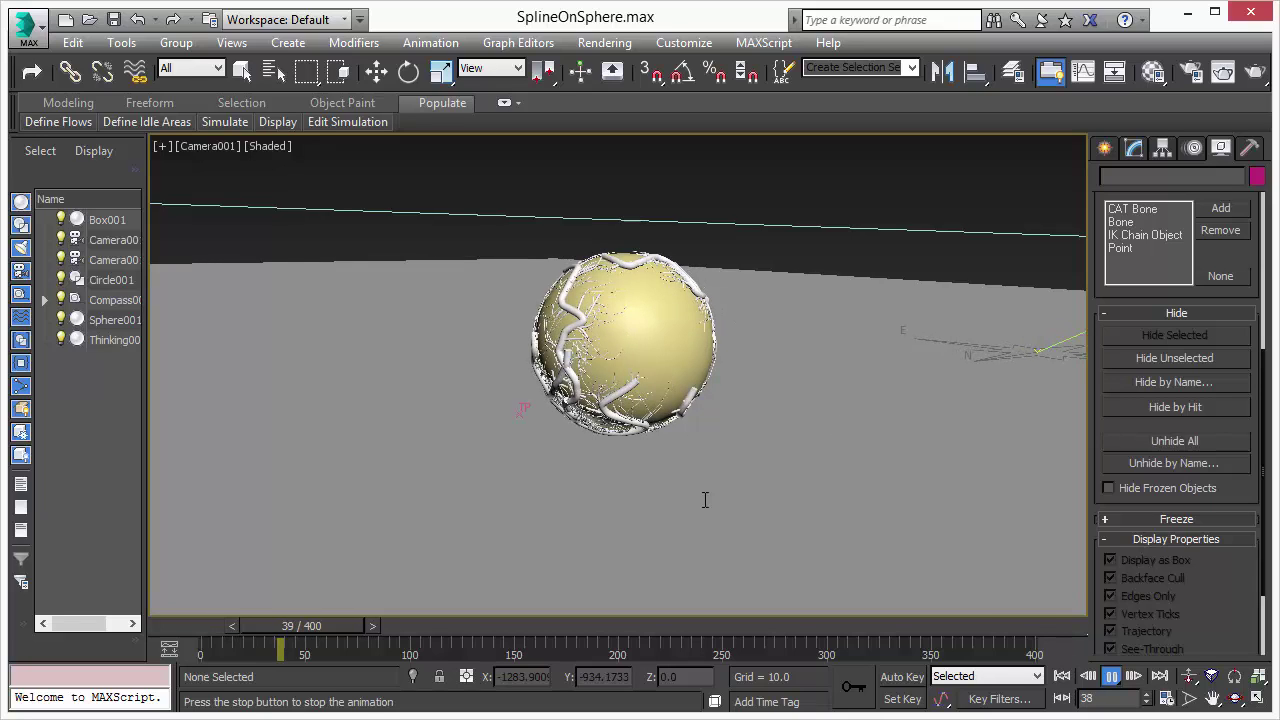
left_click(1113, 677)
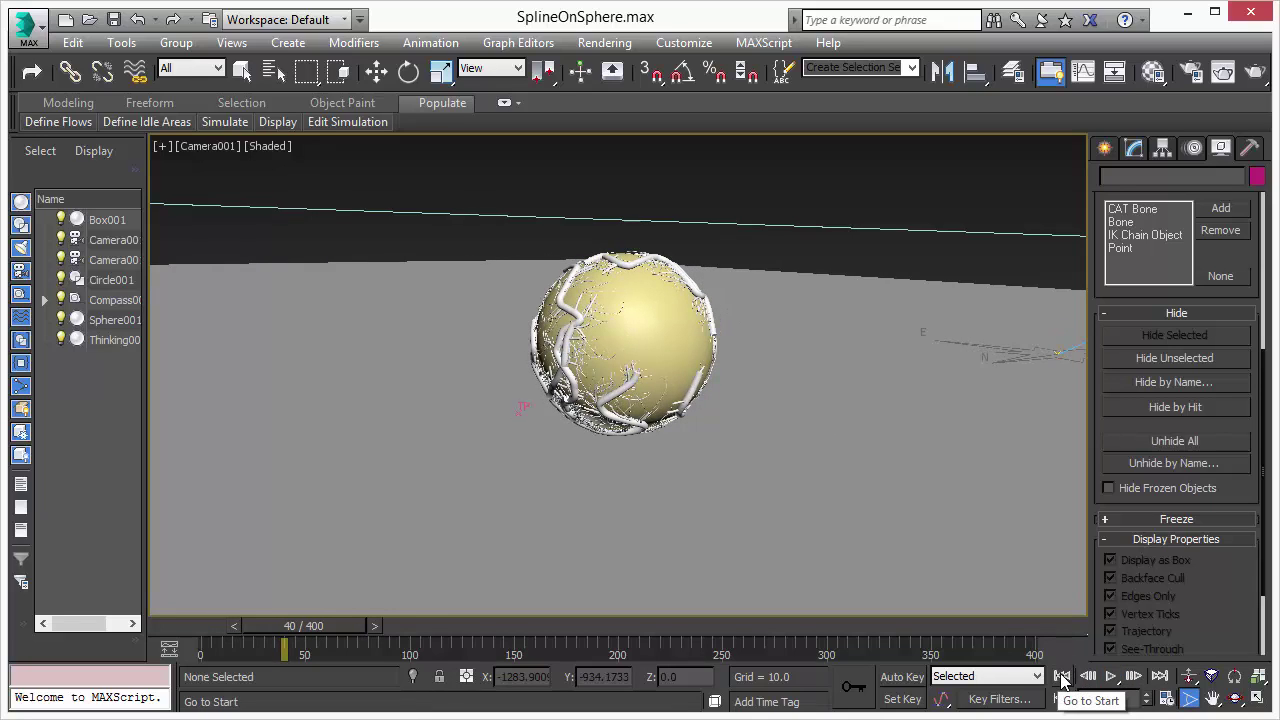
left_click(1062, 677)
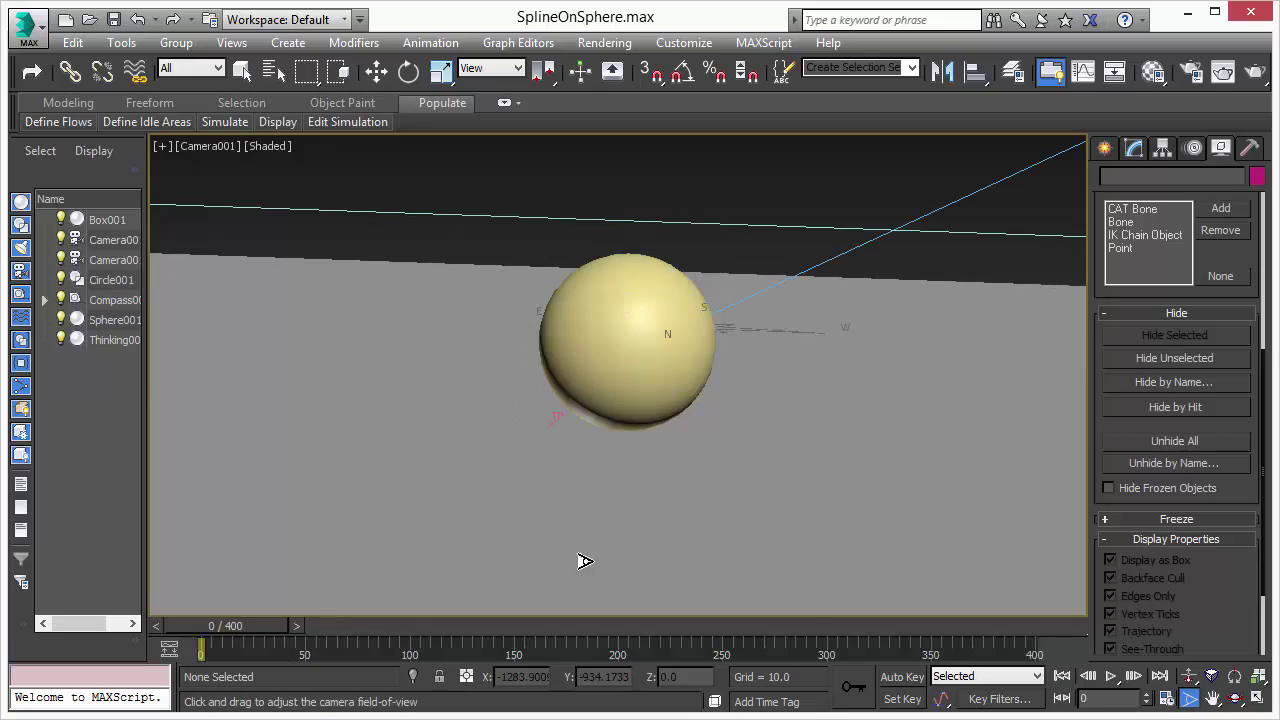
Hide Sphere001 and open the Thinking Particles editor for Thinking001
left_click(60, 319)
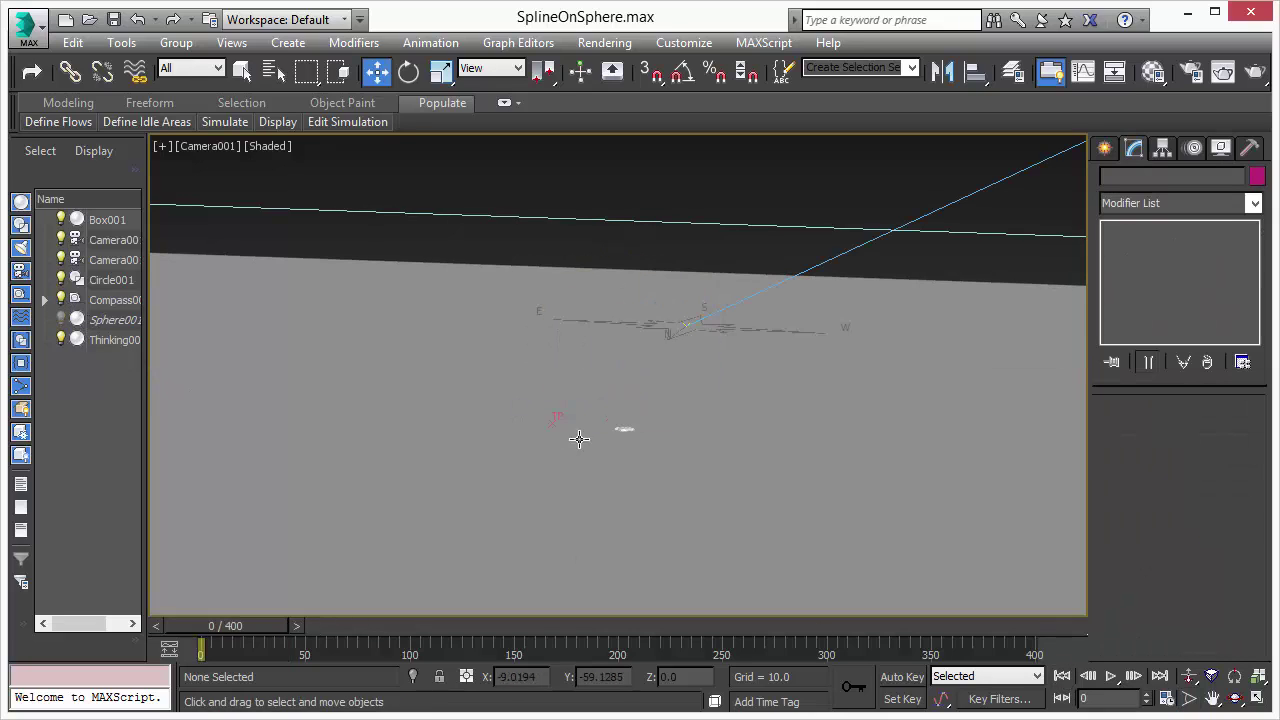
left_click(623, 427)
left_click(1181, 438)
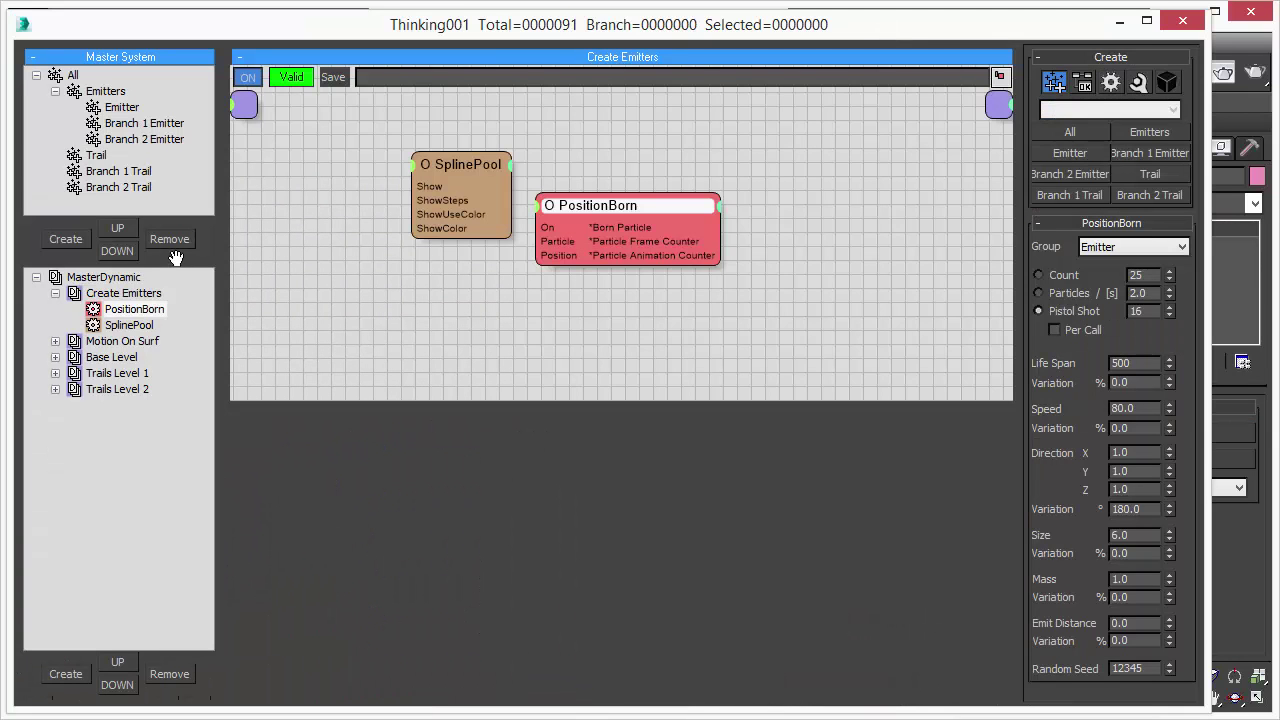
Show the Create Emitters group and view its SplinePool node settings
left_click(122, 293)
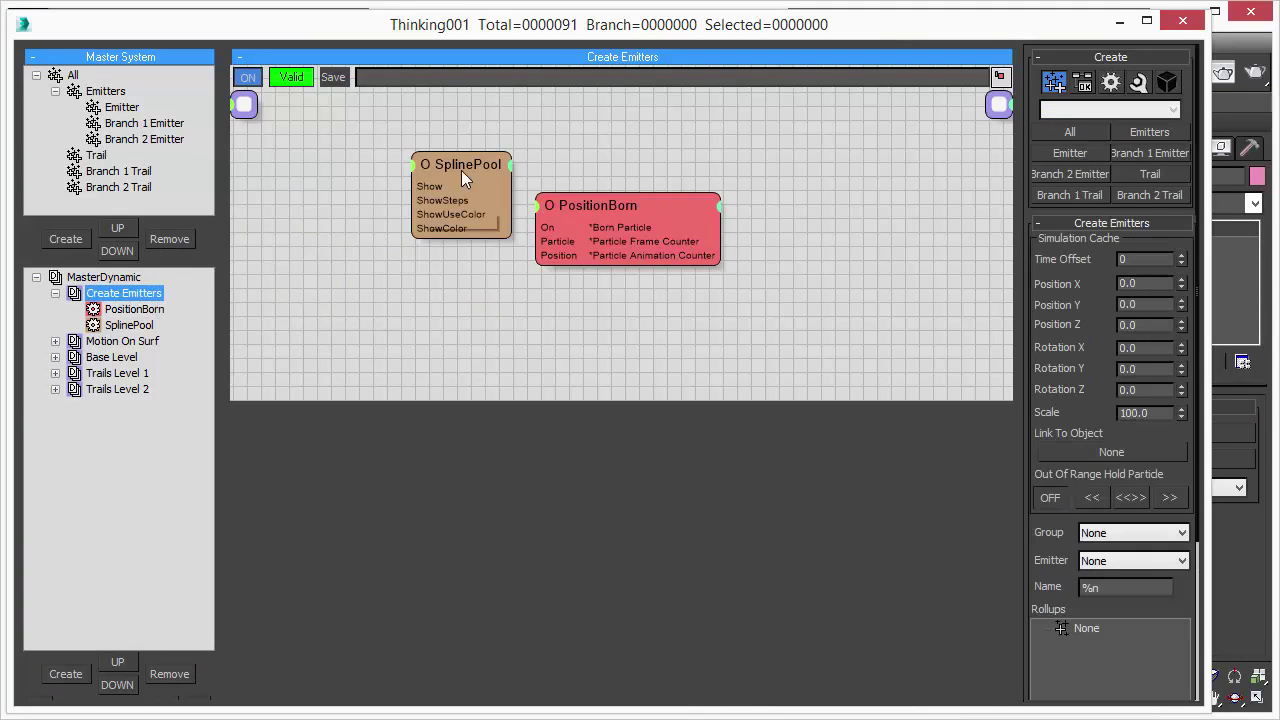
left_click_drag(468, 164, 433, 196)
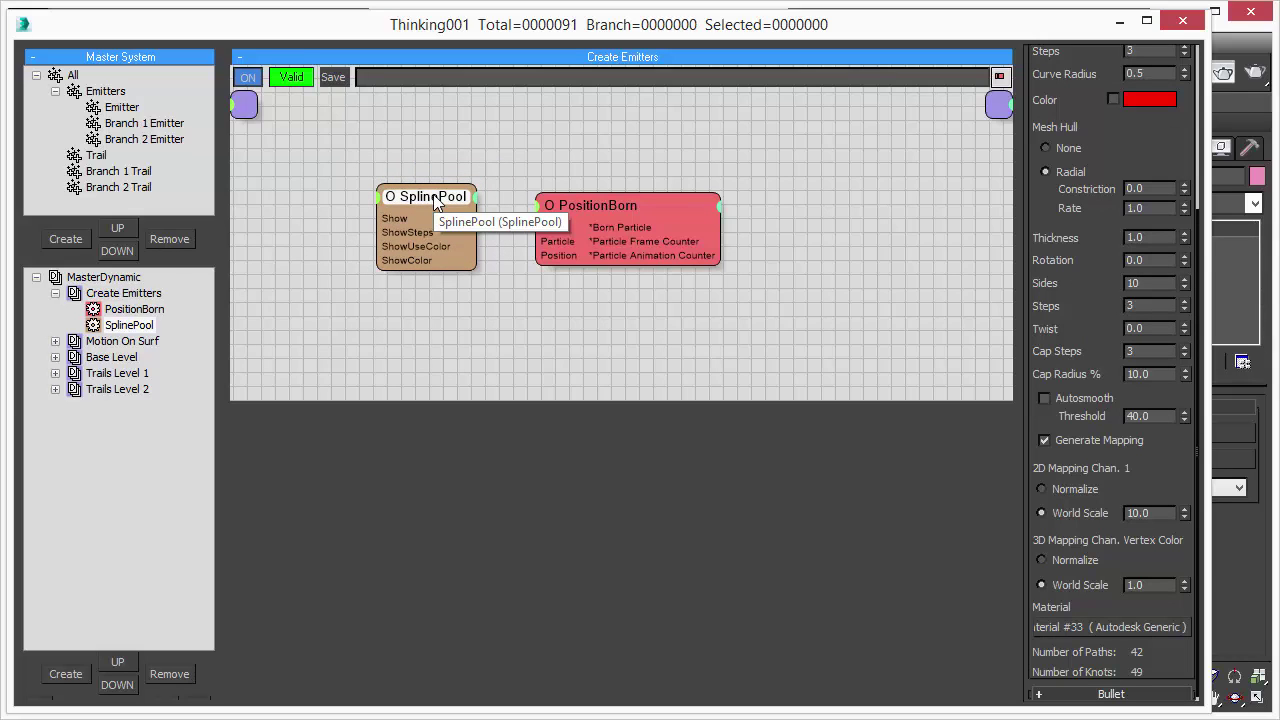
left_click_drag(1166, 137, 1171, 345)
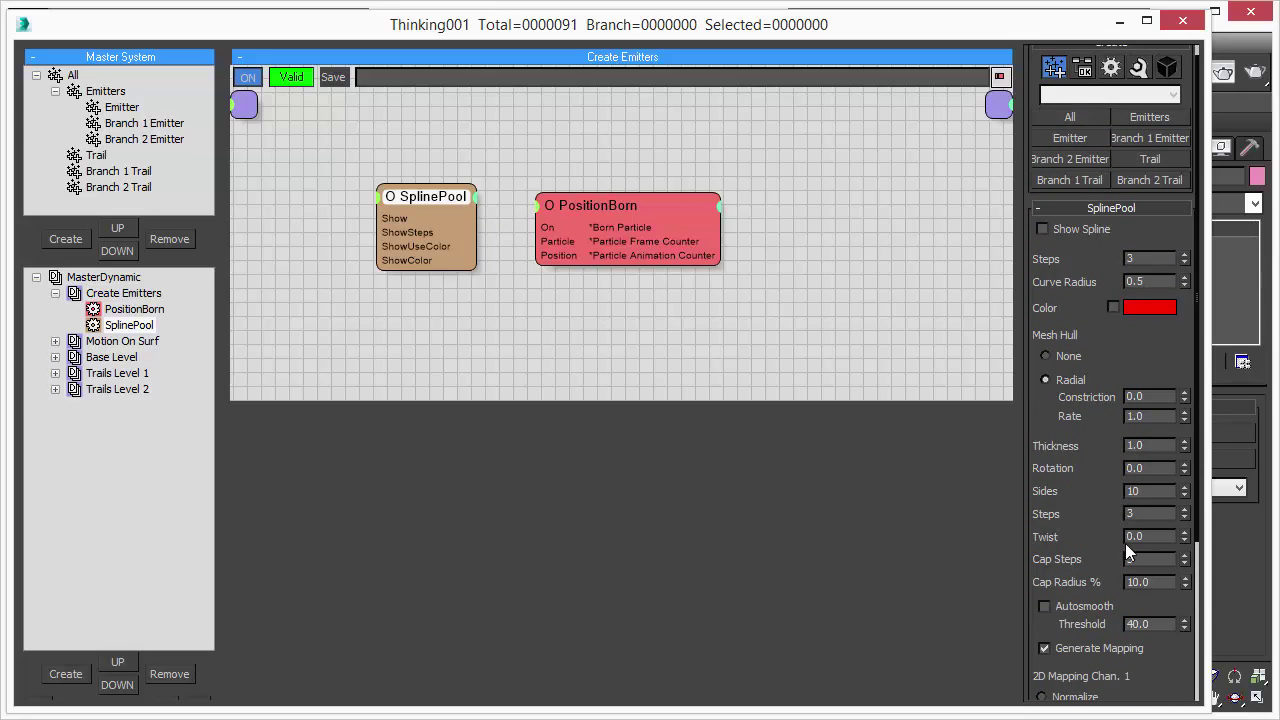
Set PositionBorn's Pistol Shot to 1 and preview the sparser vein growth in the viewport
left_click(640, 205)
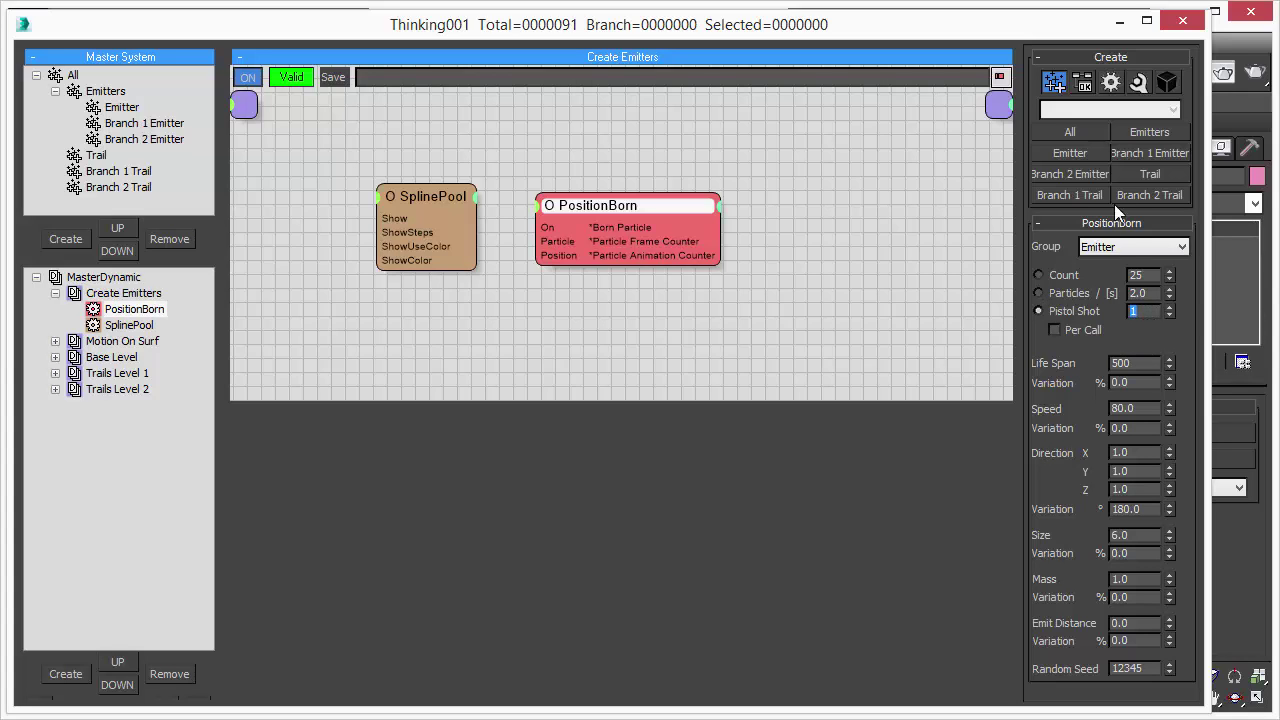
left_click(1116, 22)
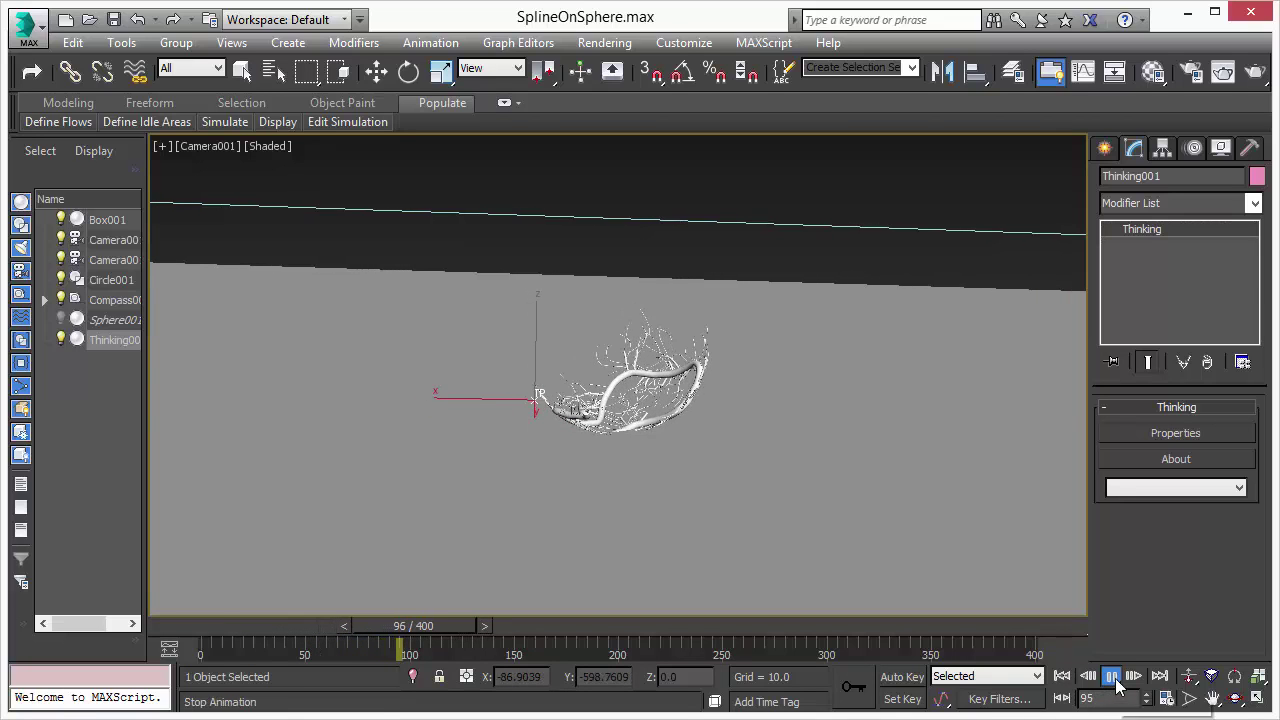
key("Escape")
key("w")
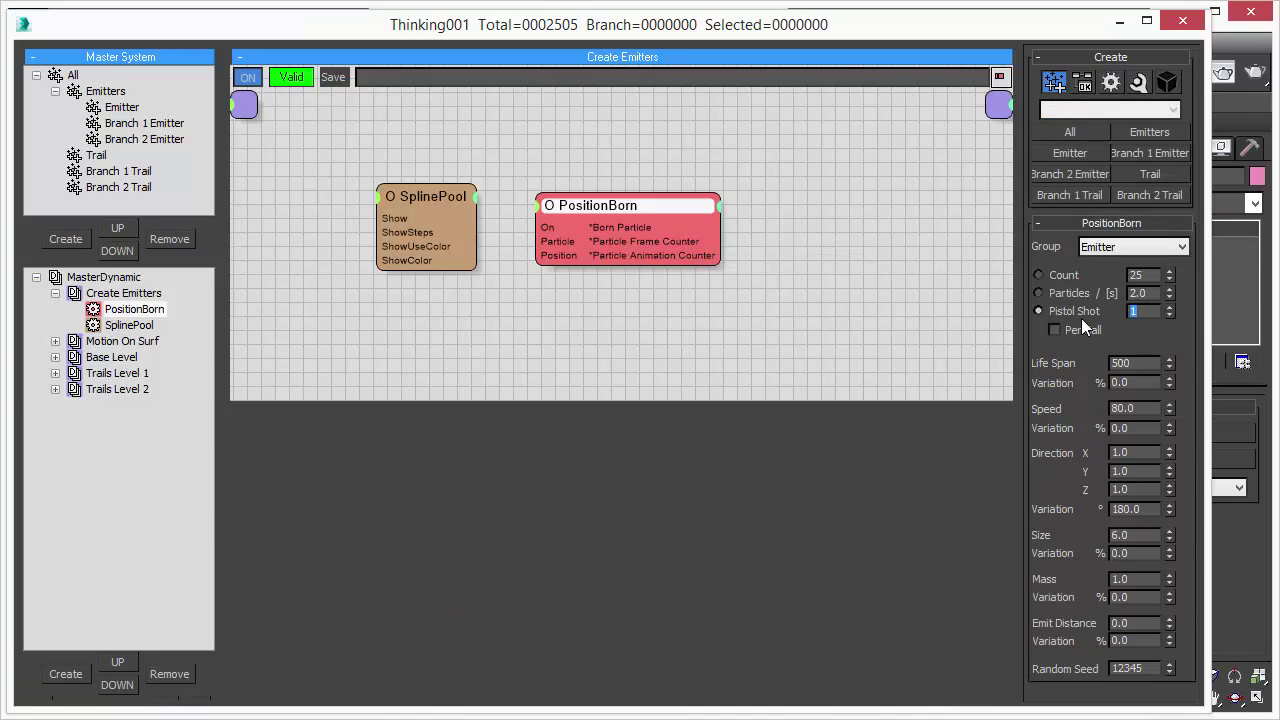
Set Pistol Shot to 3, replay the vein growth from frame 0, then rewind
type("3")
key("Return")
left_click(1119, 21)
left_click(1061, 676)
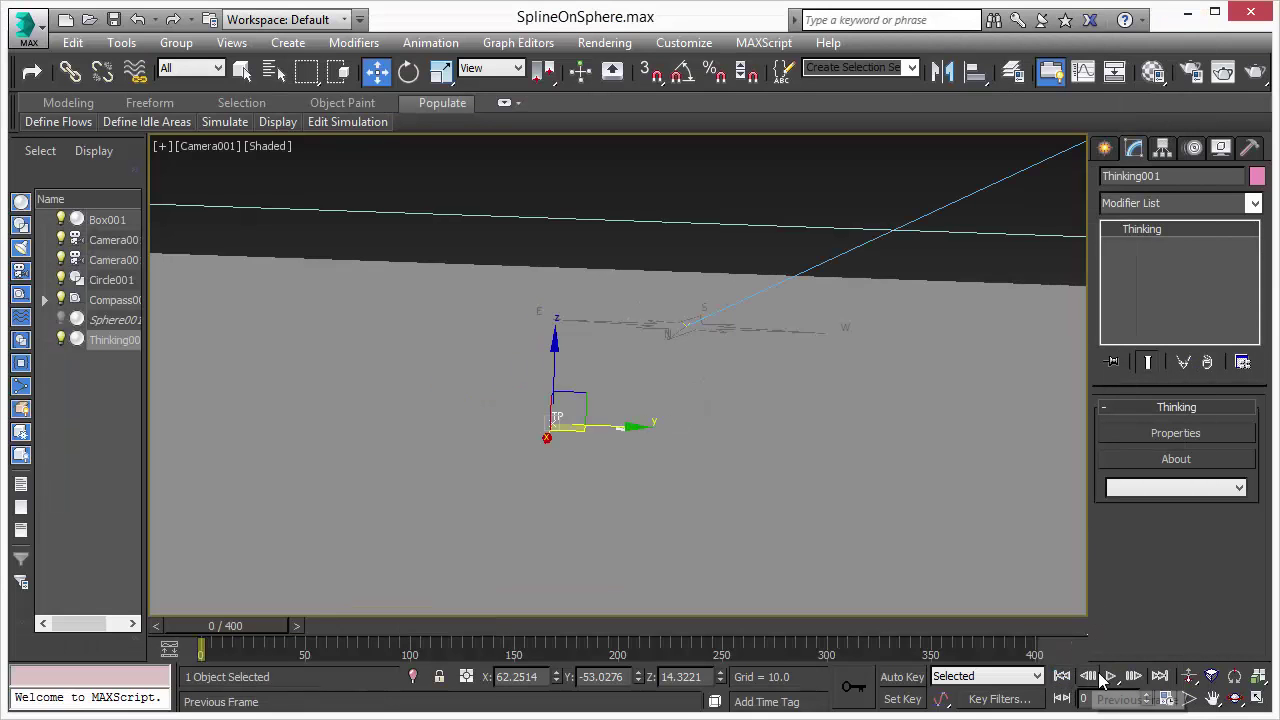
left_click(1111, 676)
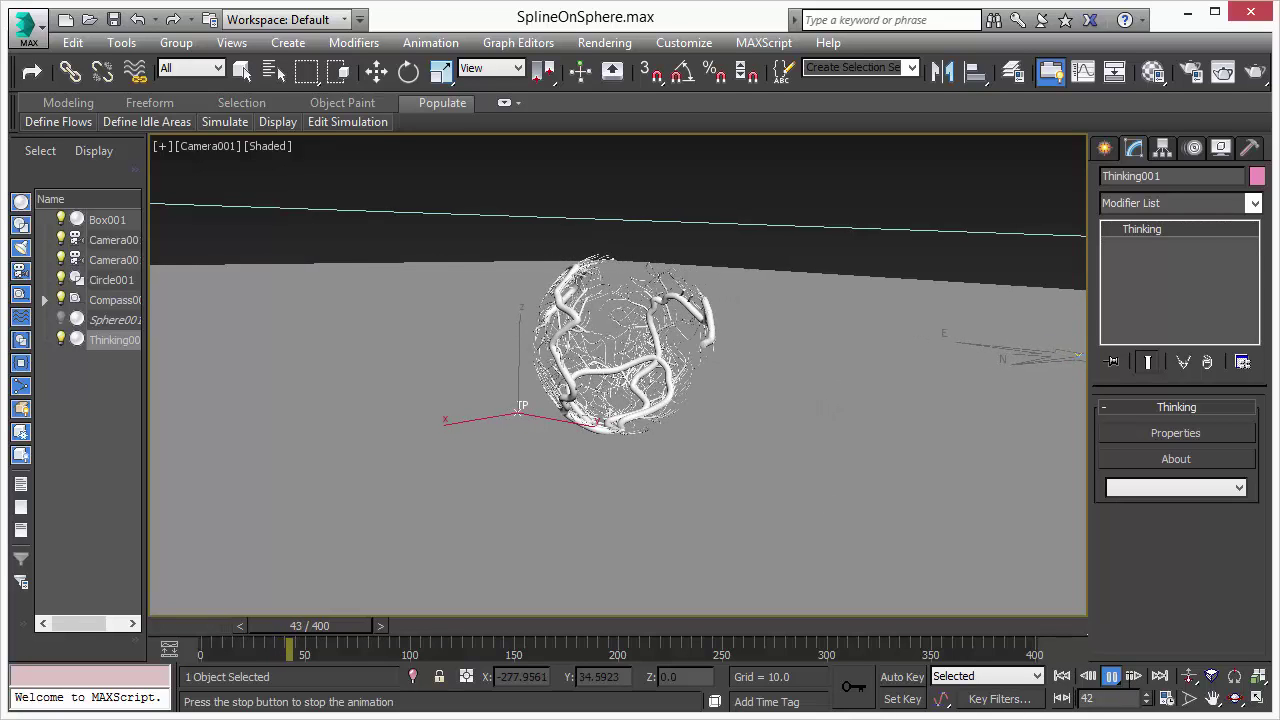
key("/")
key("w")
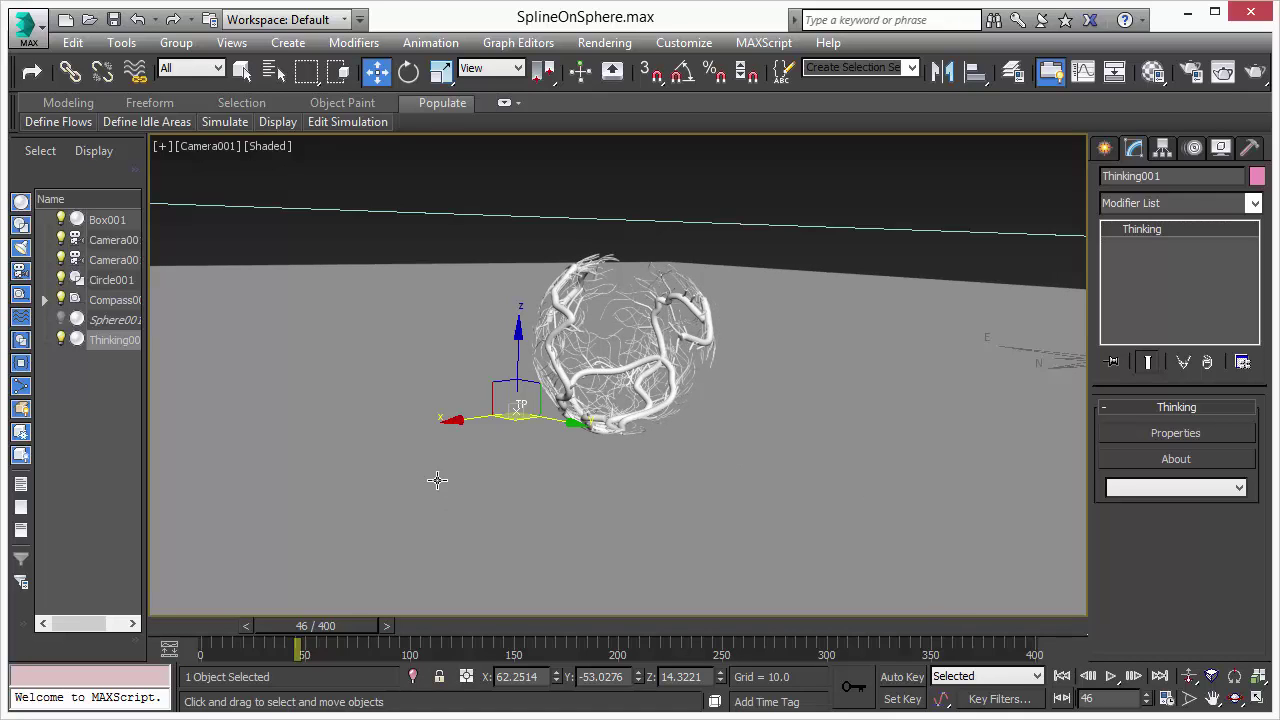
left_click(1064, 676)
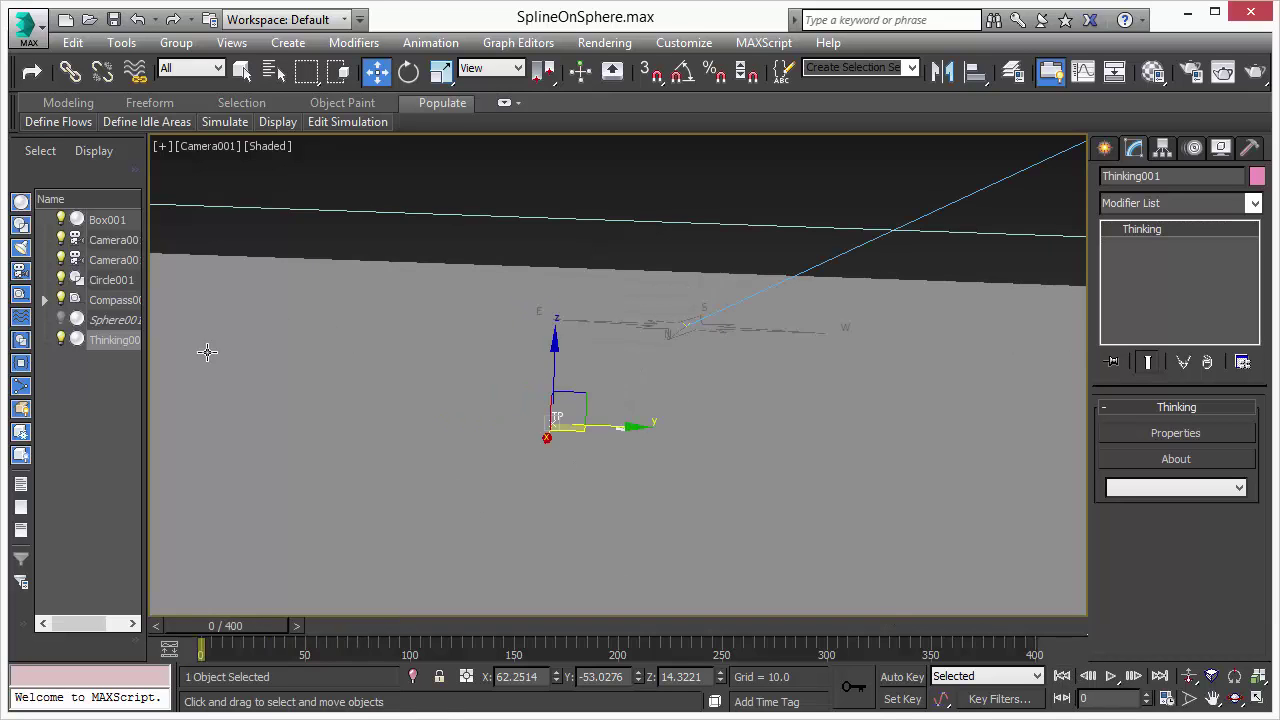
Reopen the editor and review the Motion On Surf group's SurfaceFollow and BubbleMotion nodes
left_click(1175, 433)
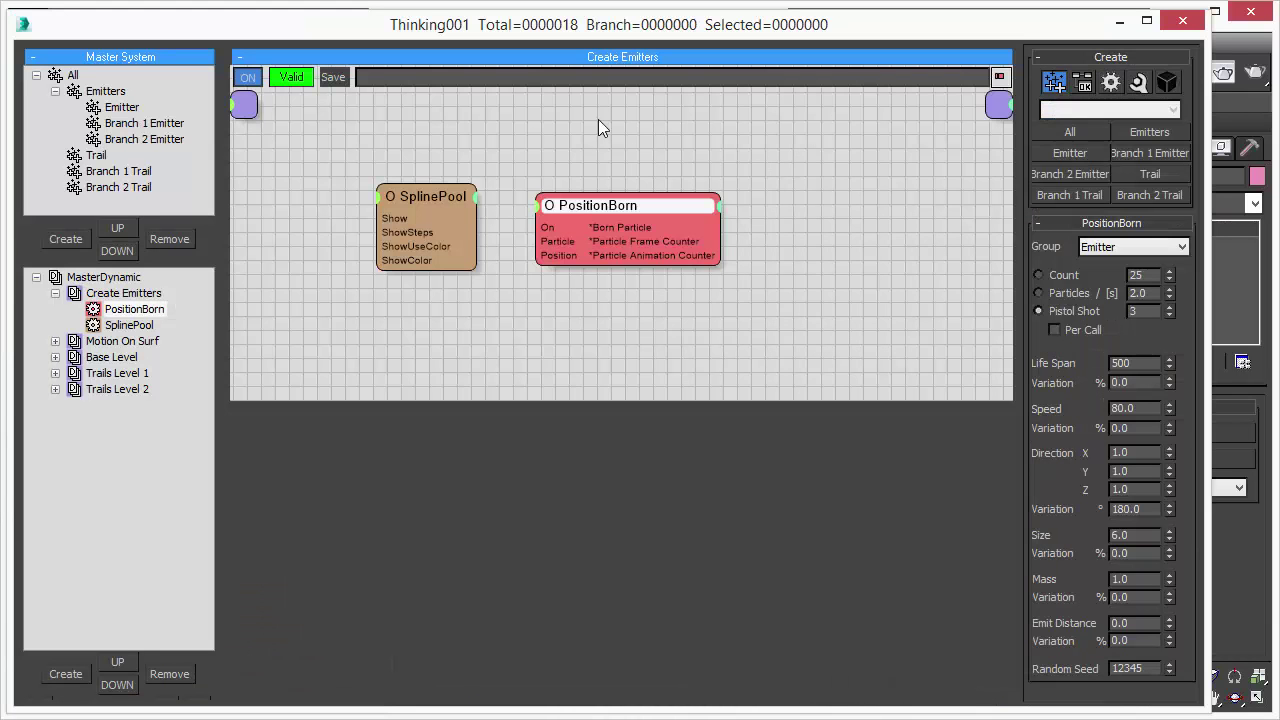
left_click(55, 294)
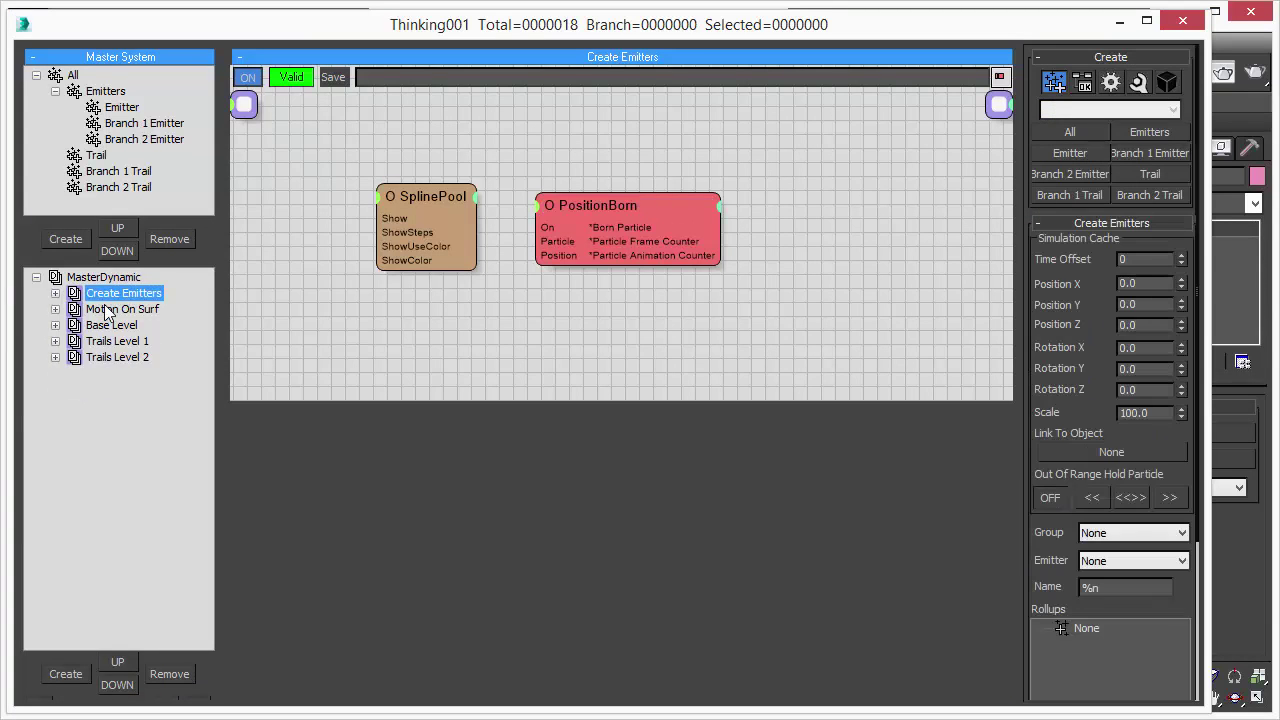
left_click(108, 309)
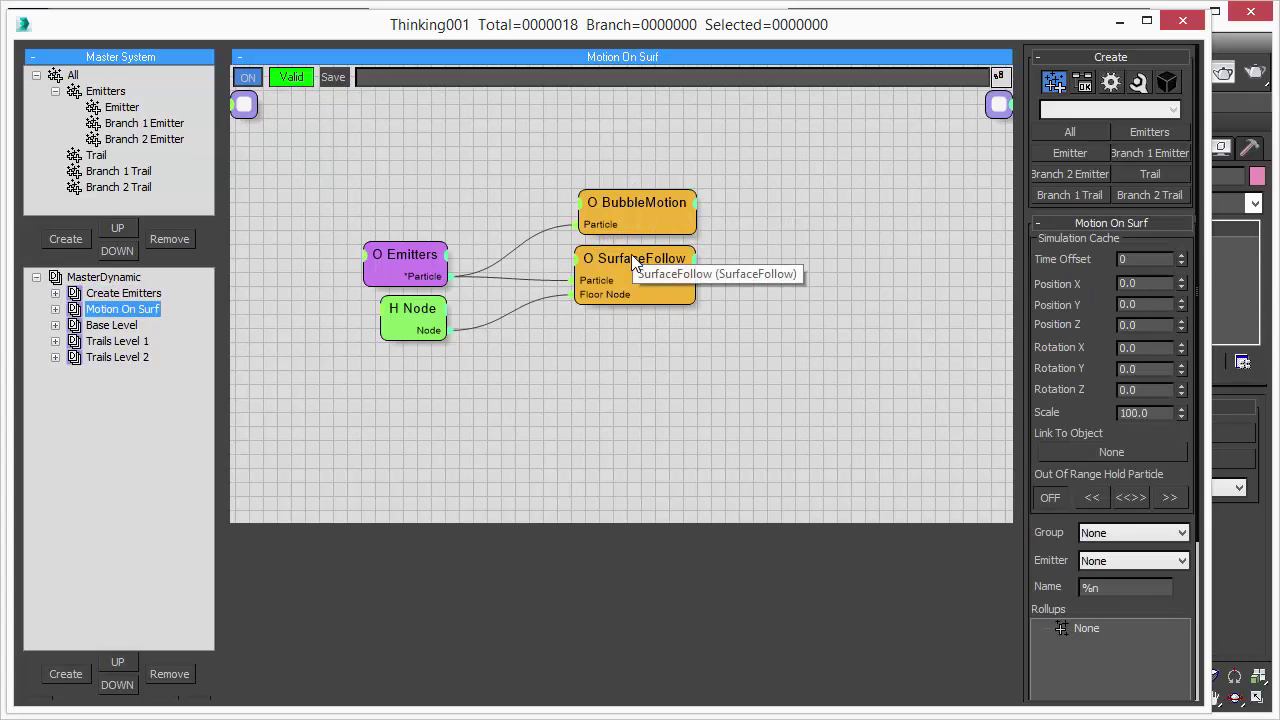
left_click_drag(631, 254, 626, 268)
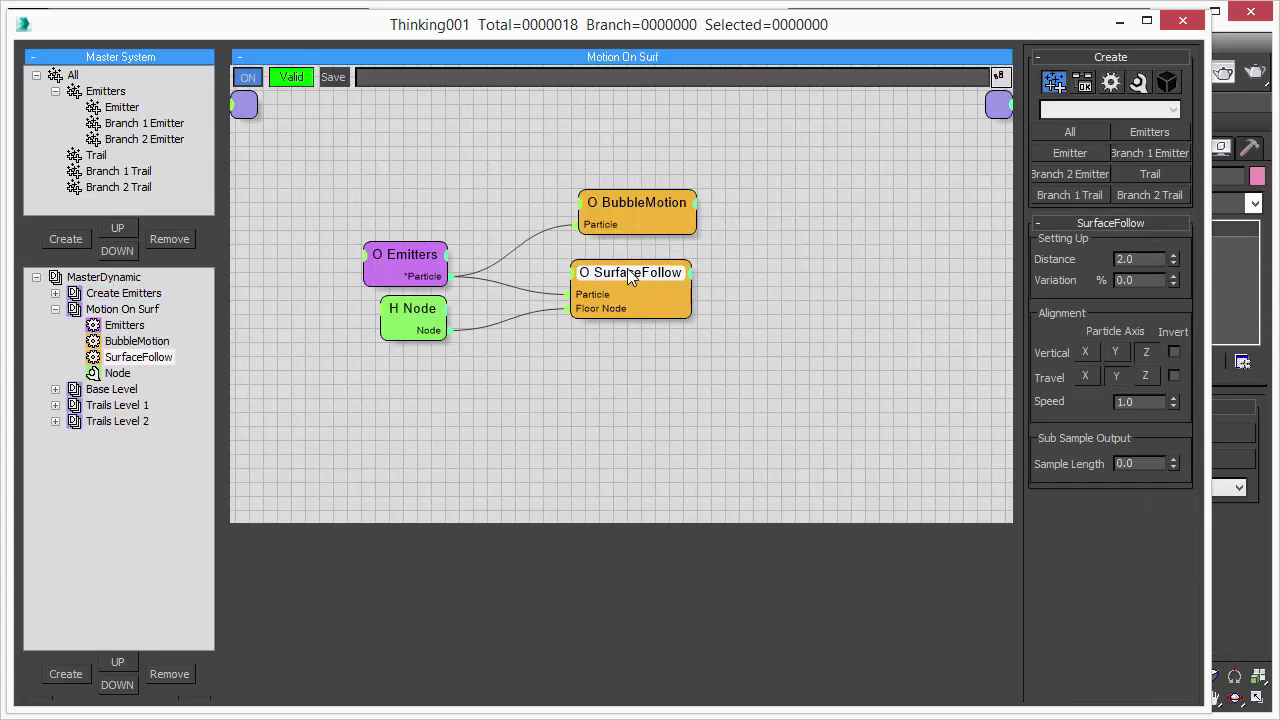
left_click(638, 198)
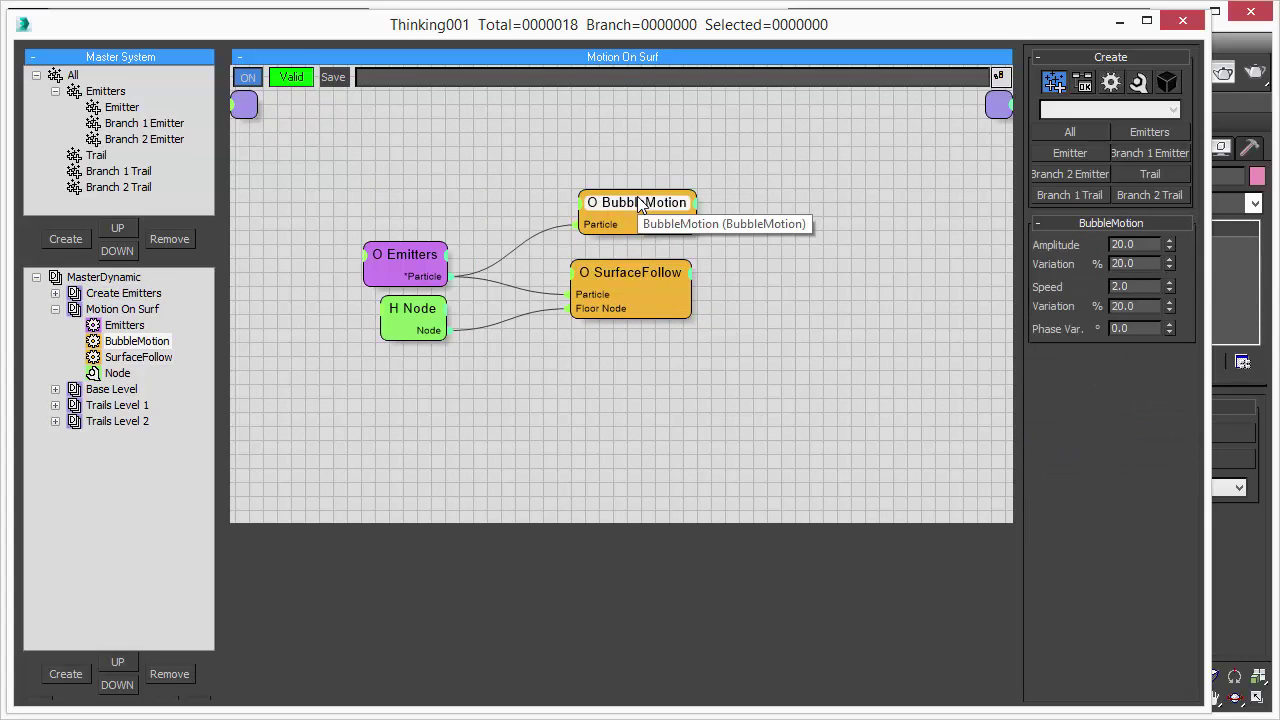
left_click(56, 310)
Inspect the Base Level graph's Emitter, TrailBorn and SplineInit node settings
left_click(112, 325)
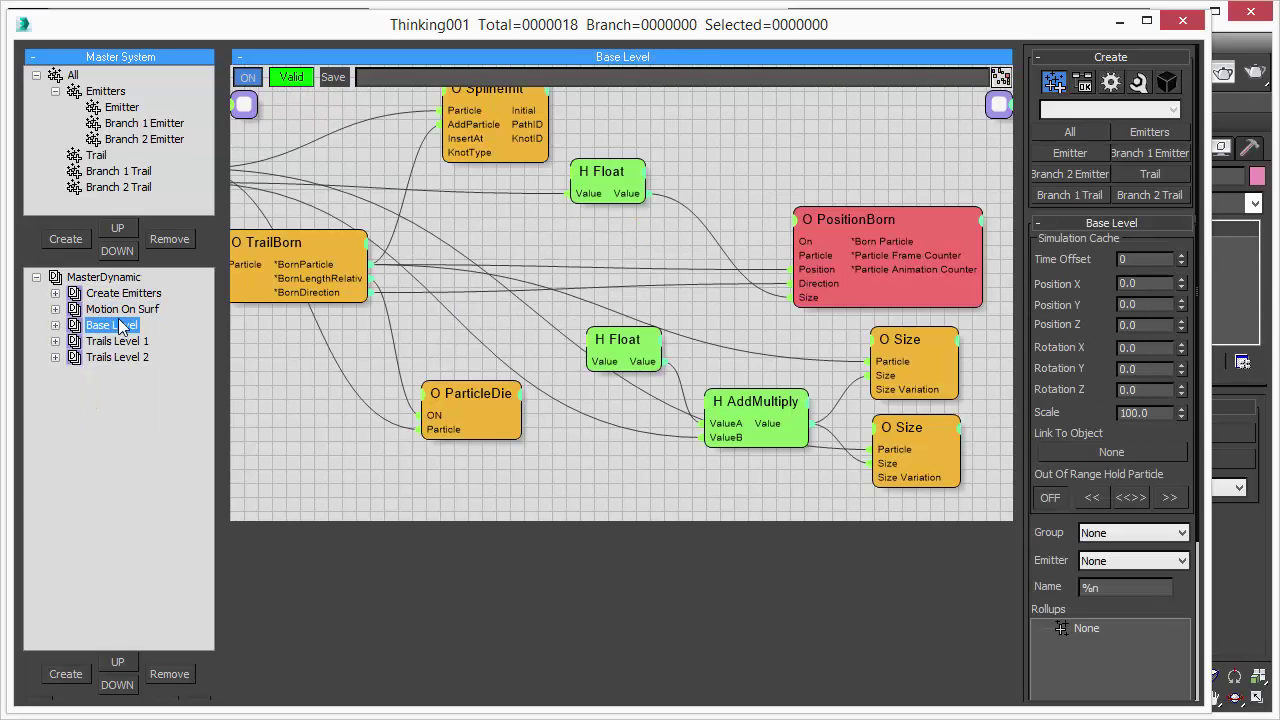
middle_click_drag(505, 226, 431, 310)
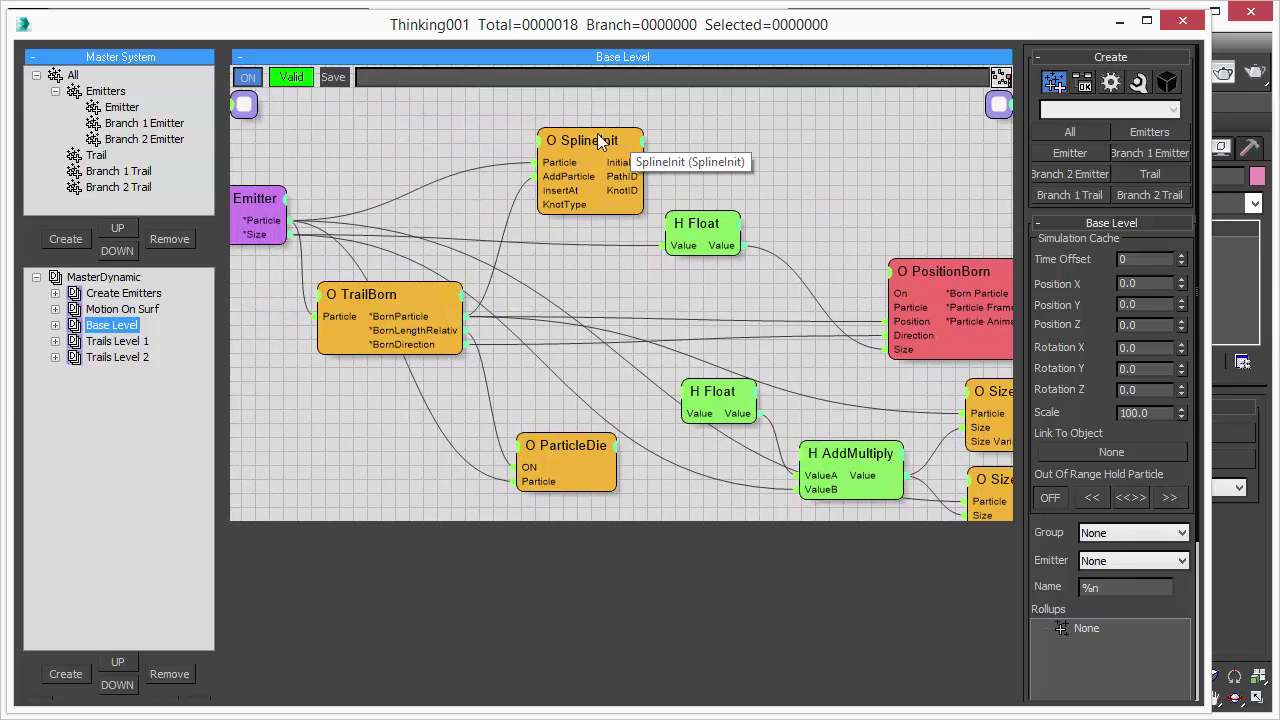
left_click(397, 289)
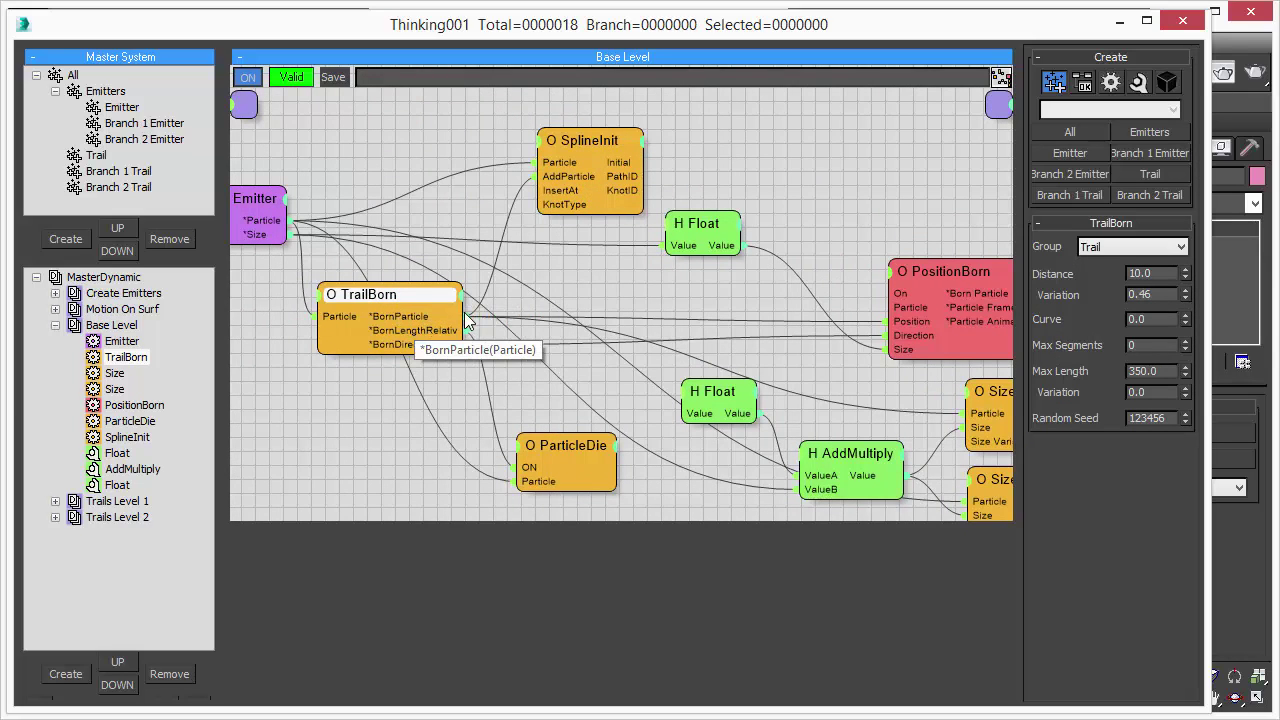
left_click(584, 140)
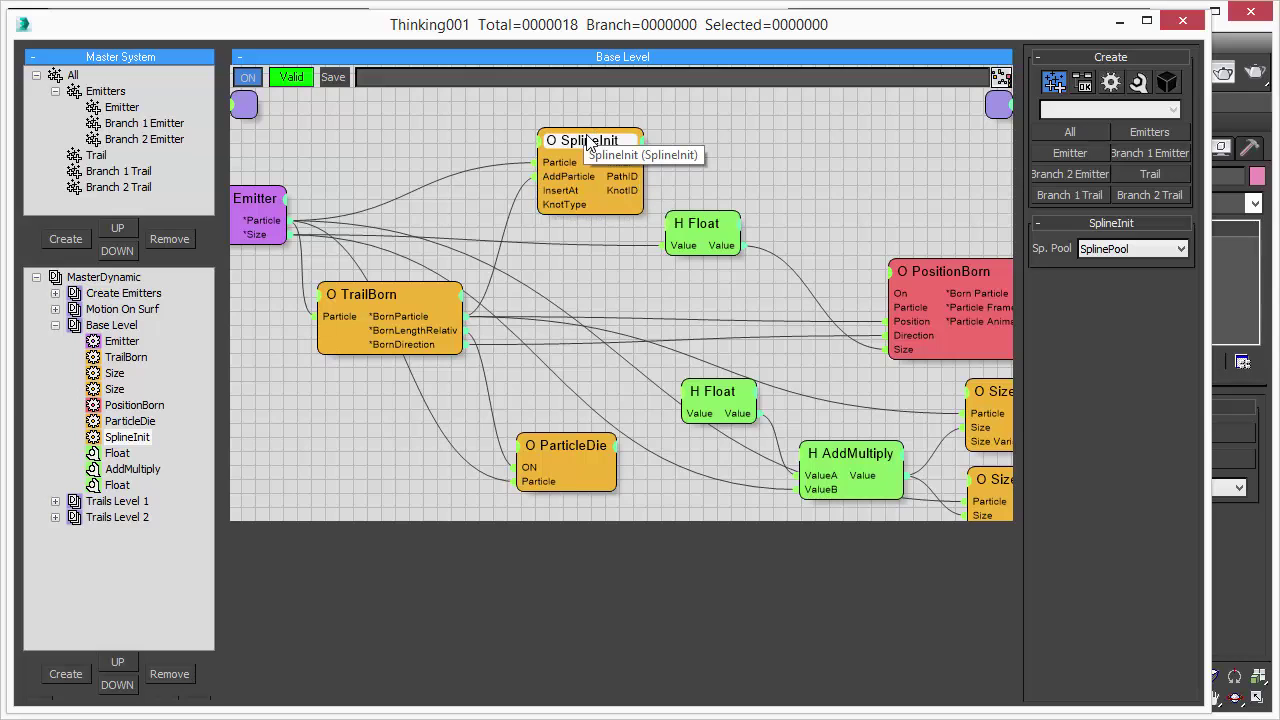
left_click(55, 325)
View the Trails Level 1 and Trails Level 2 graphs, then close the Thinking editor
left_click(117, 341)
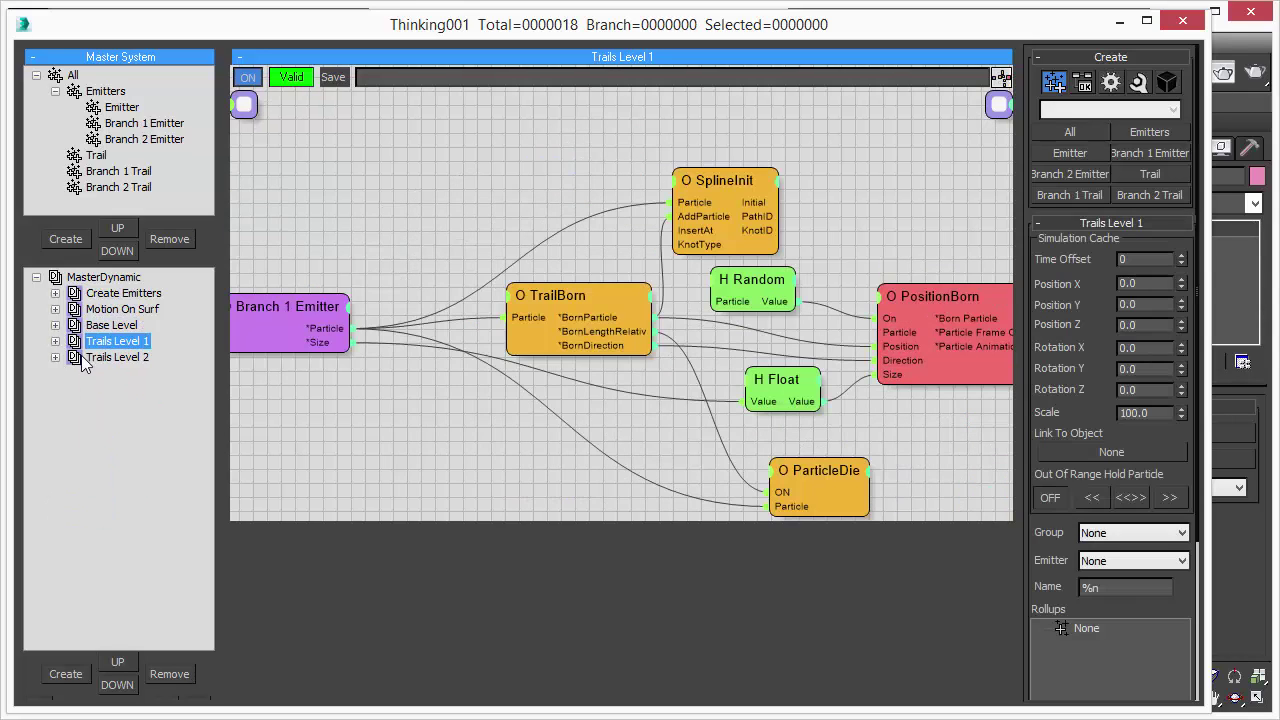
left_click(117, 357)
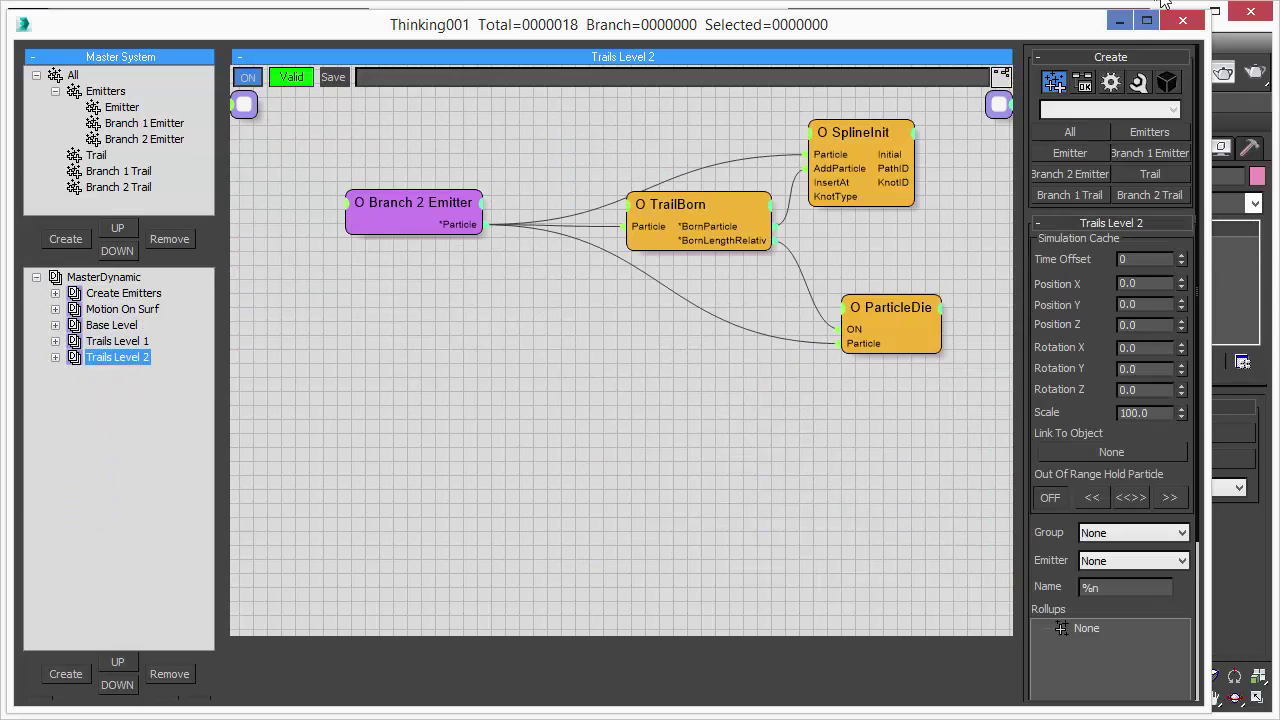
left_click(1122, 22)
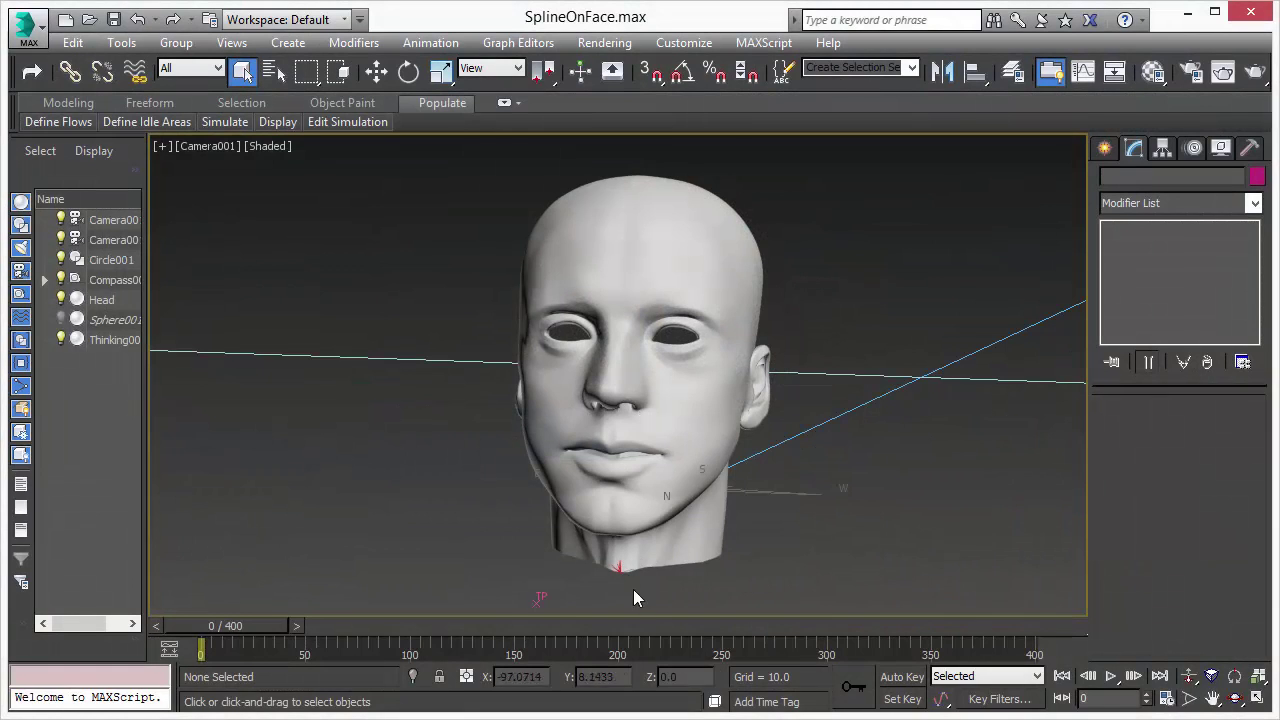
Grow the red veins over the Head until frame 67, then select the Head object
left_click(1111, 681)
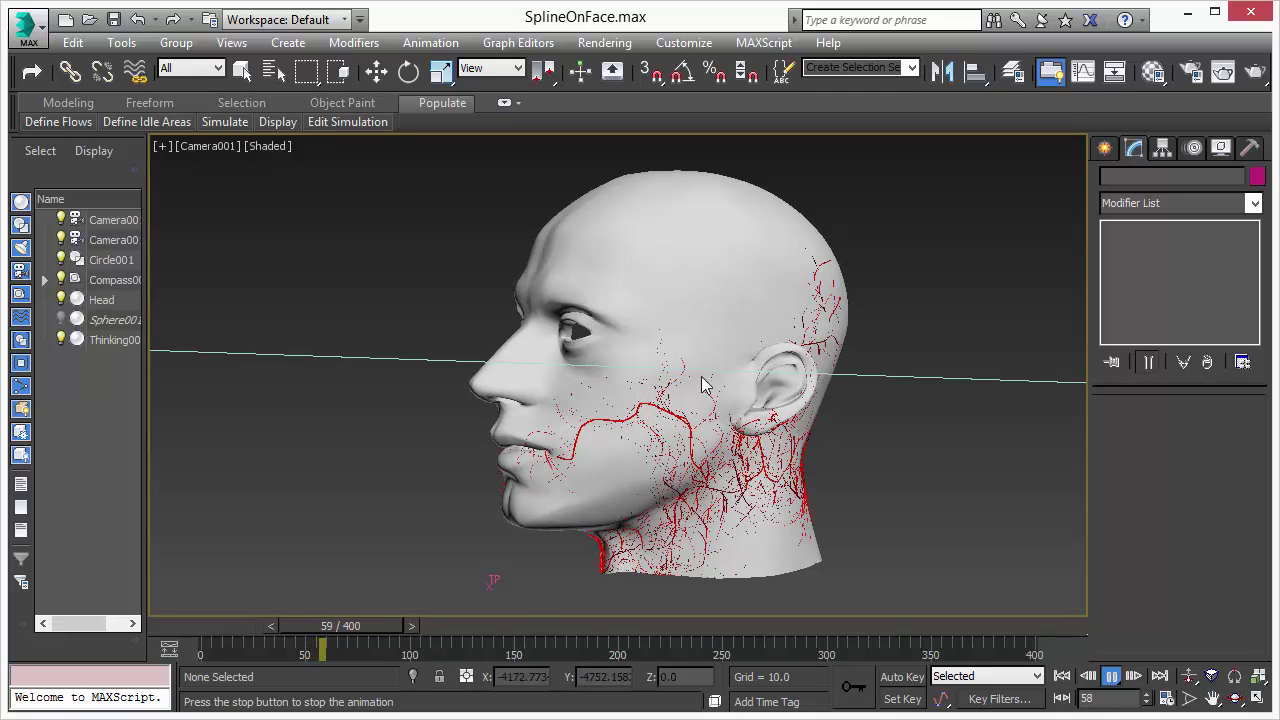
left_click(1112, 677)
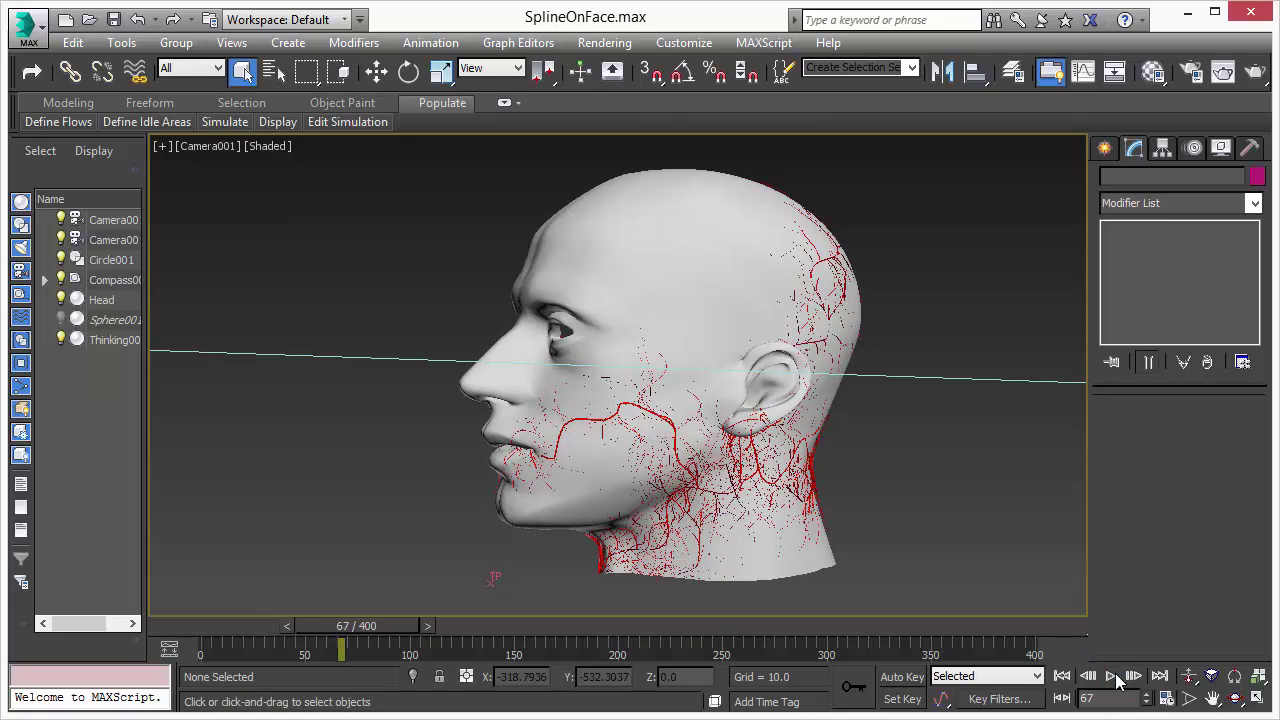
left_click(591, 260)
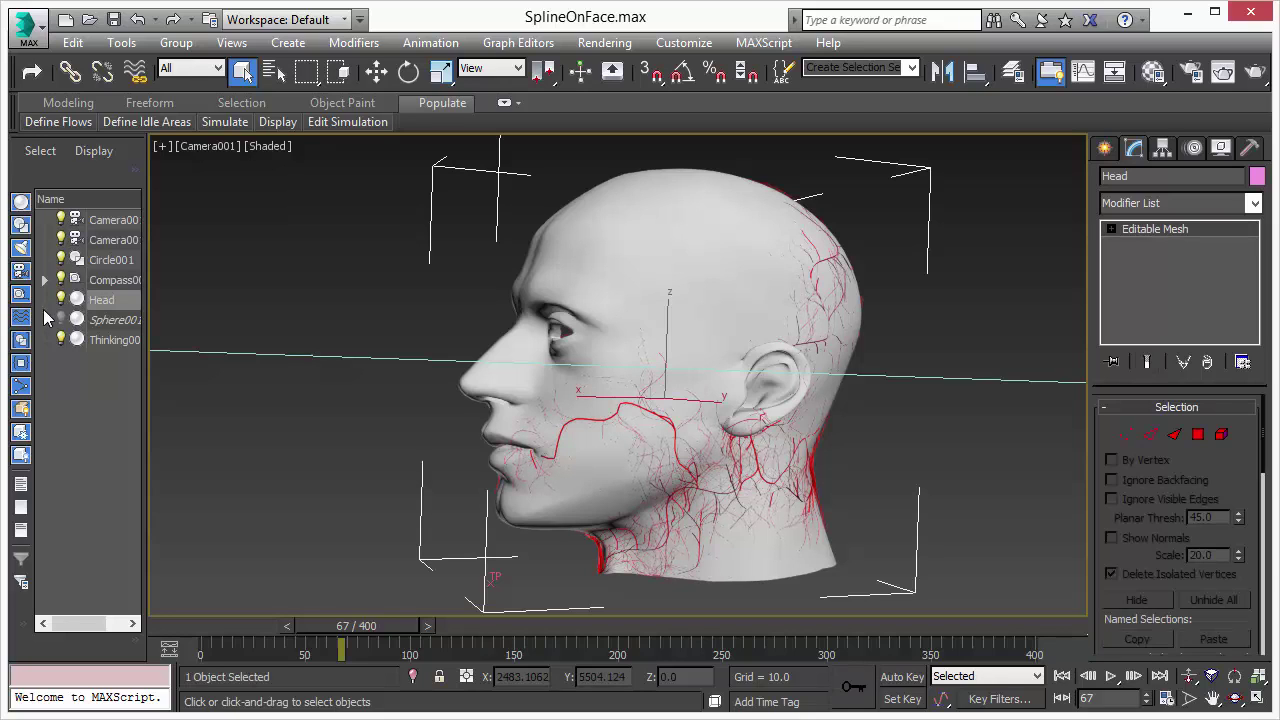
Hide the Head to inspect the veins alone, unhide it, and widen the camera's field of view
left_click(61, 300)
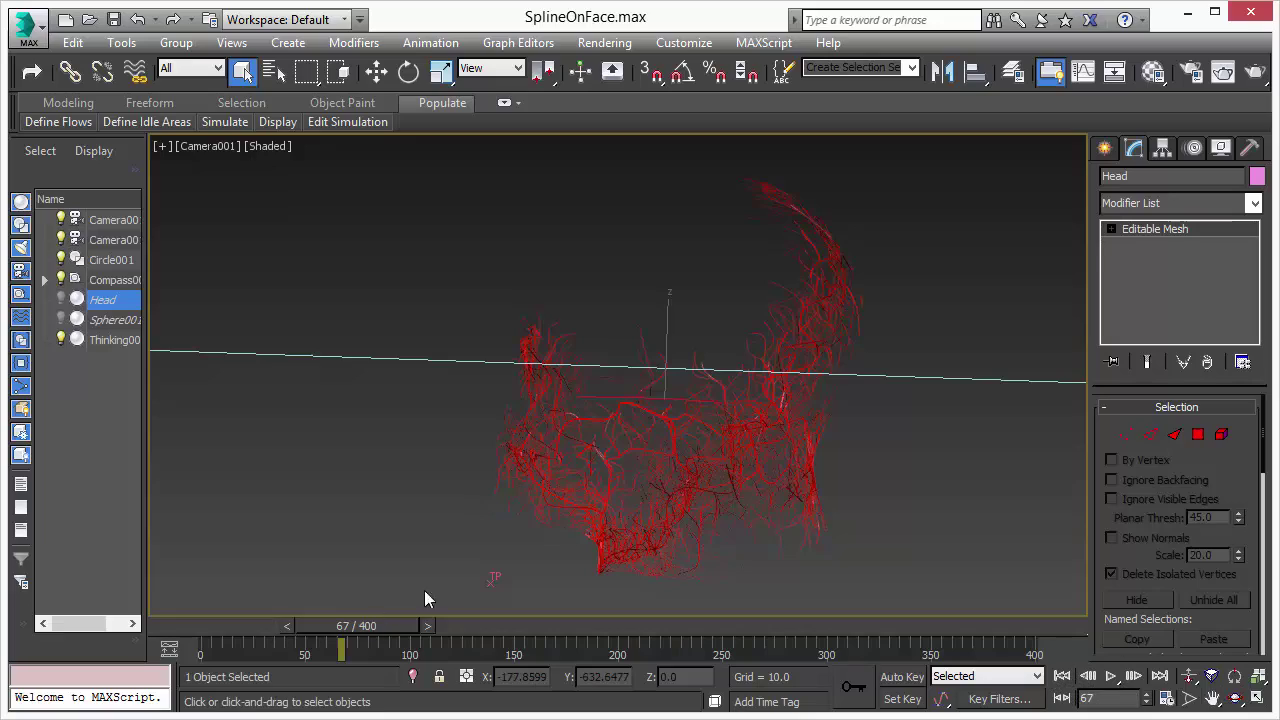
left_click_drag(643, 410, 670, 399)
left_click(62, 299)
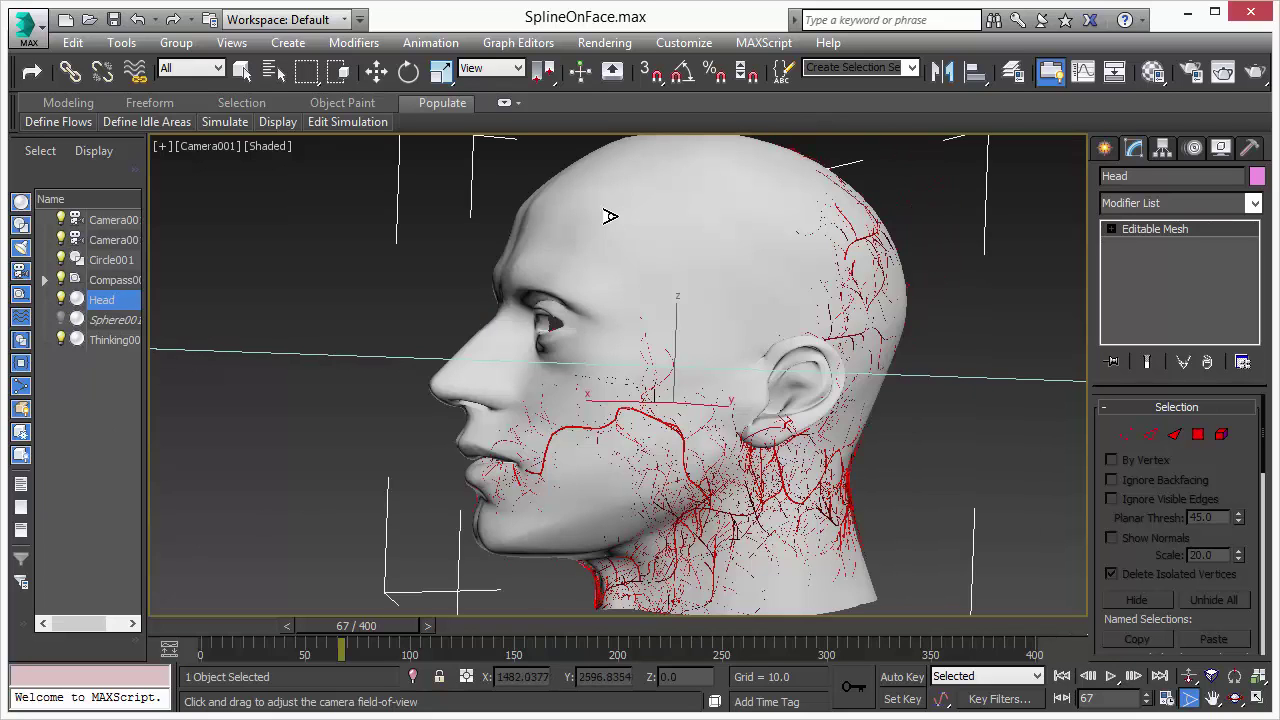
left_click_drag(713, 387, 708, 412)
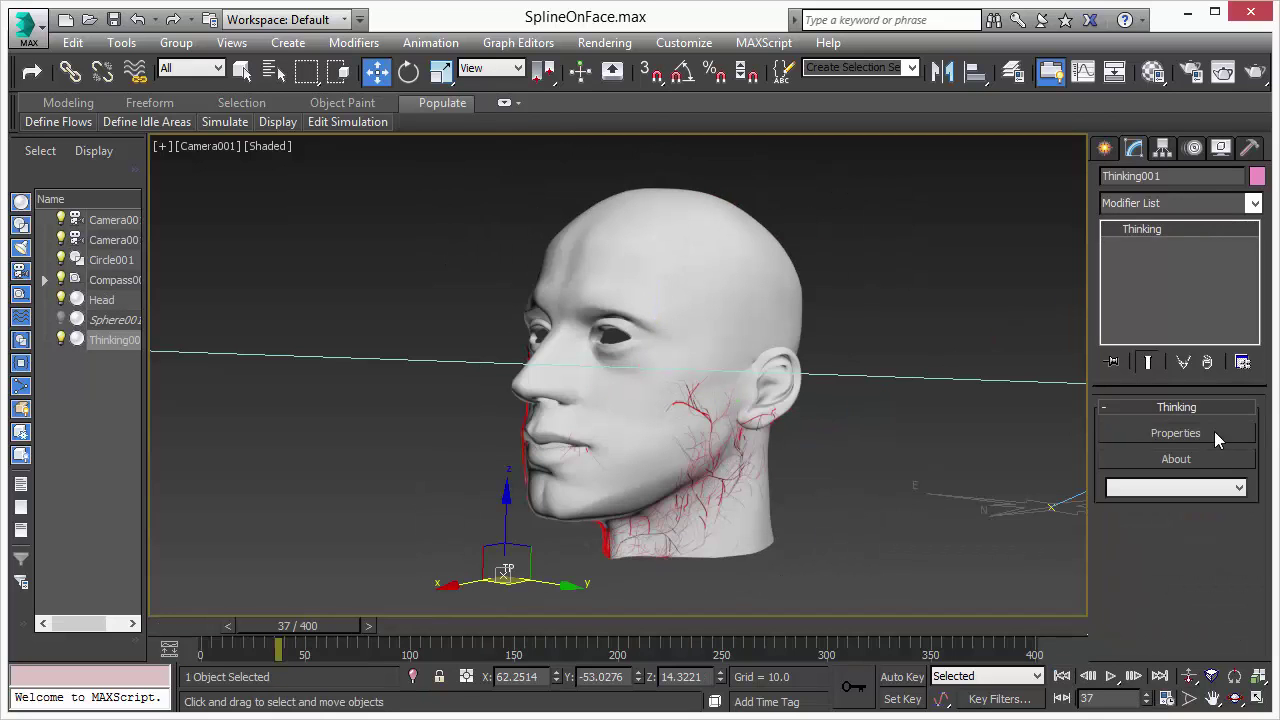
left_click(1215, 431)
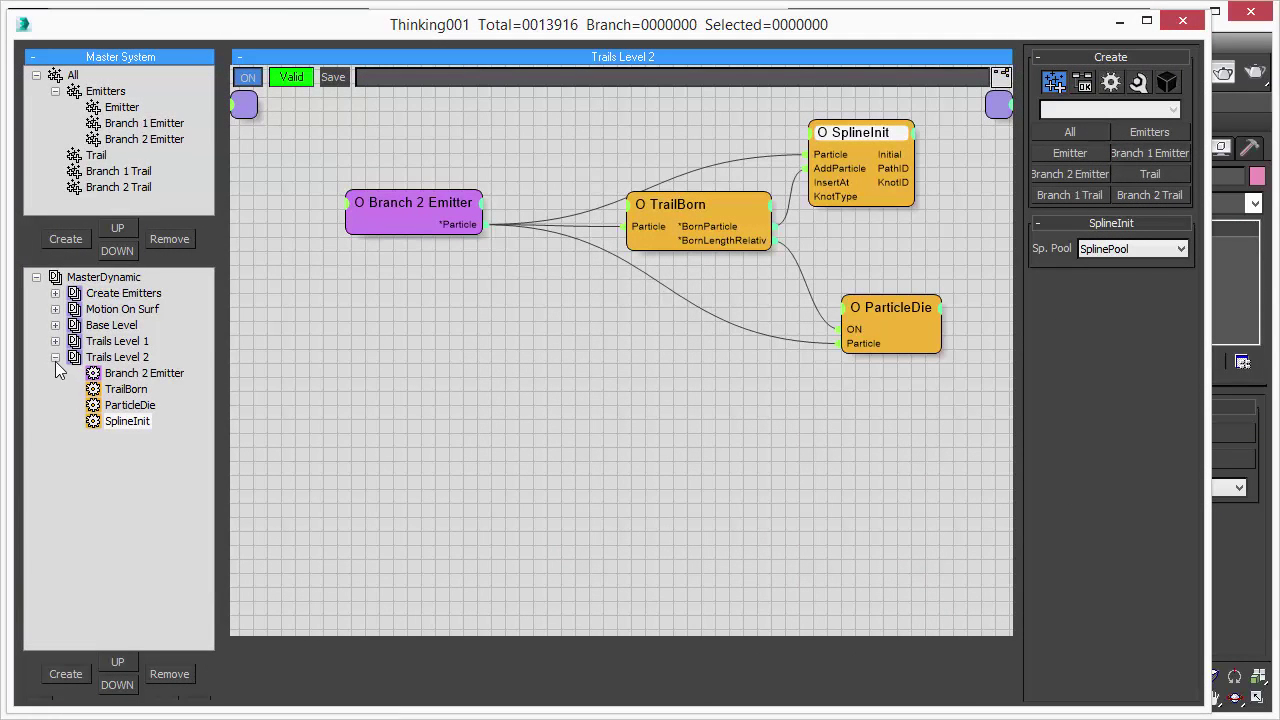
left_click(55, 358)
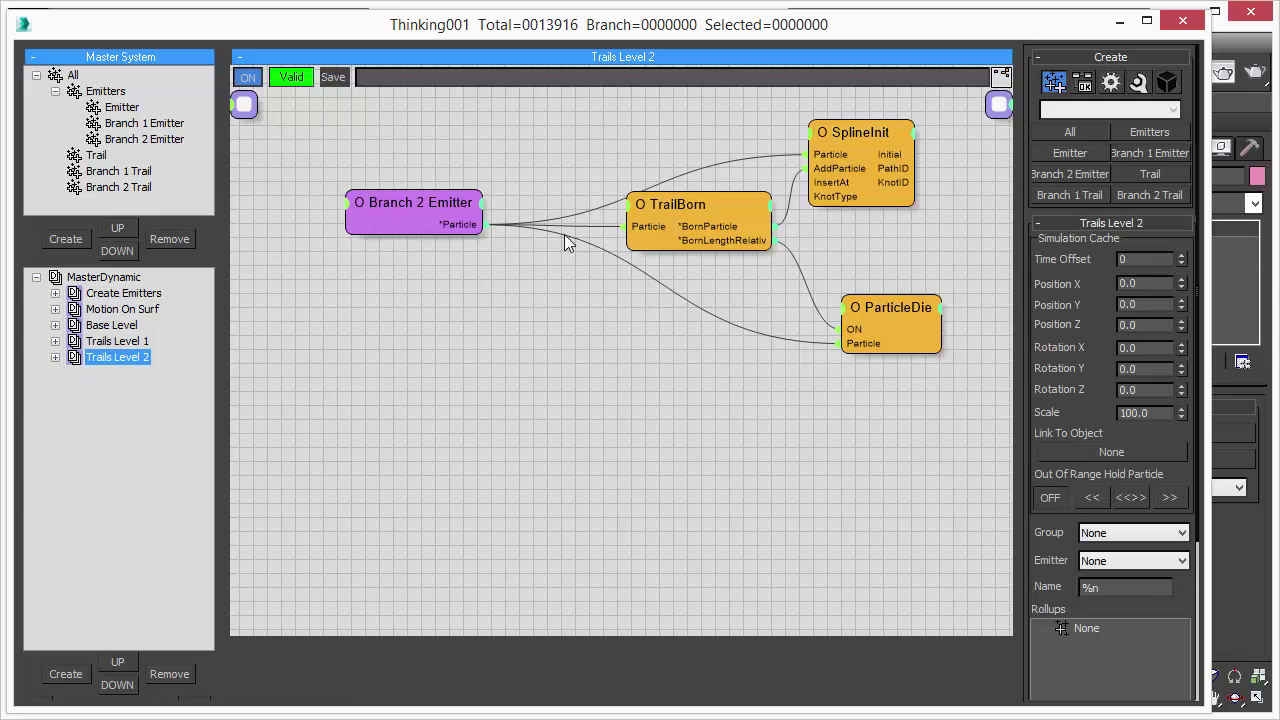
left_click(120, 294)
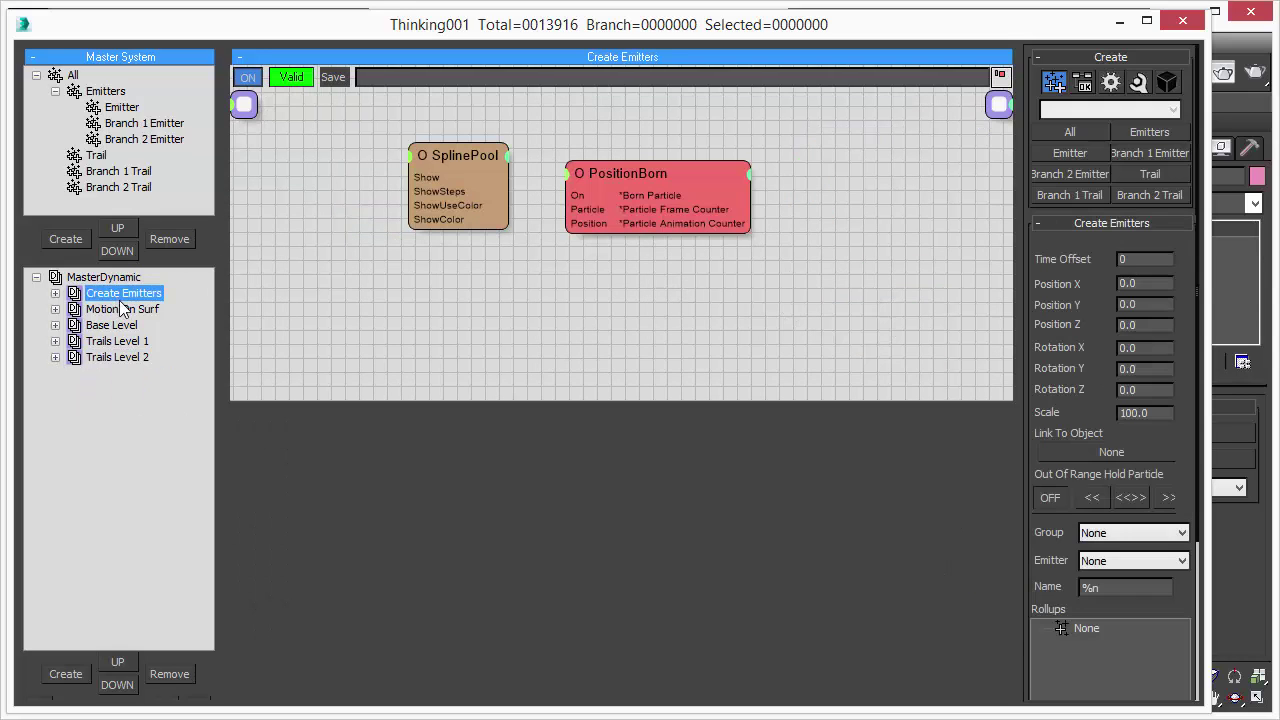
left_click(452, 152)
left_click(680, 171)
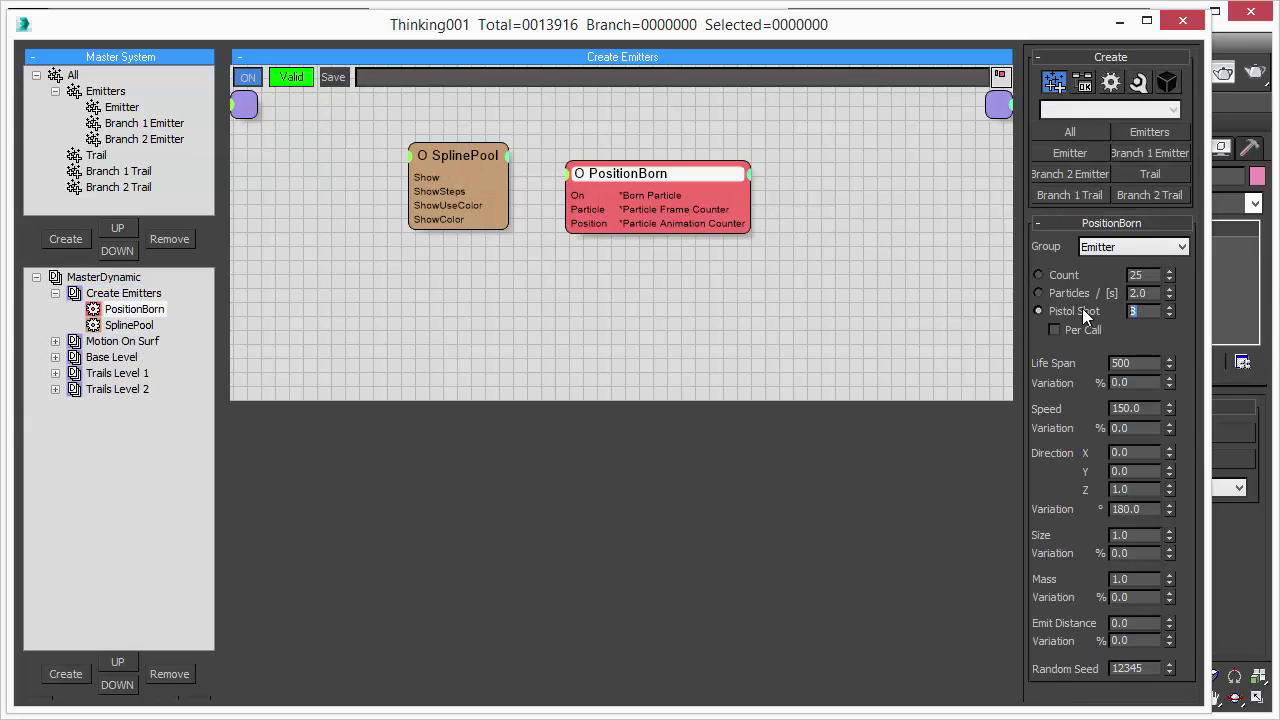
left_click(1120, 22)
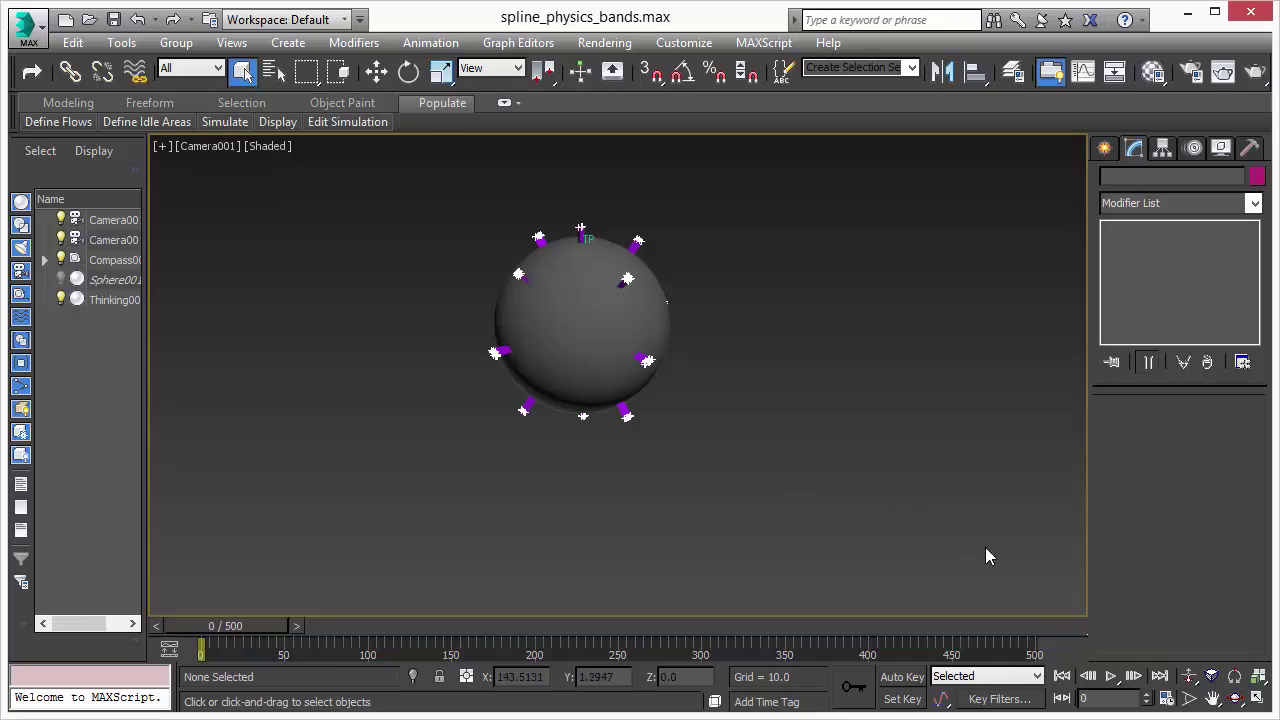
Play the band simulation and stop it at frame 183
left_click(1111, 677)
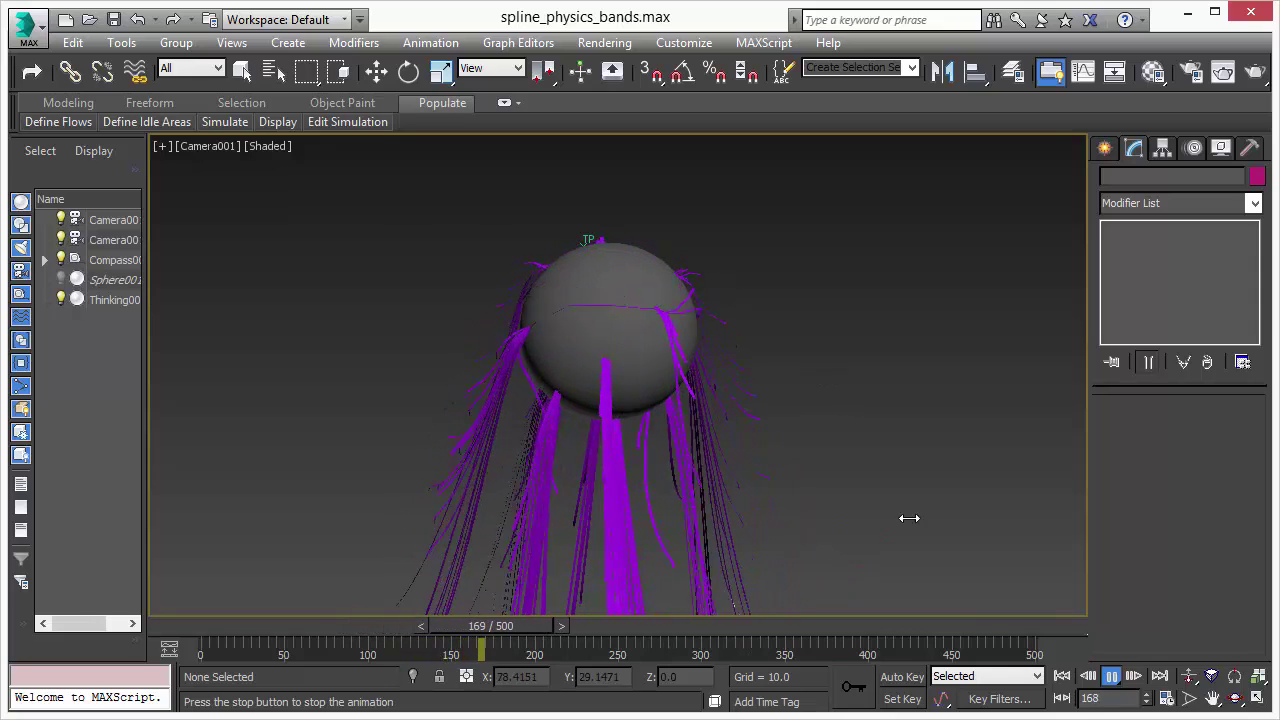
left_click(1112, 677)
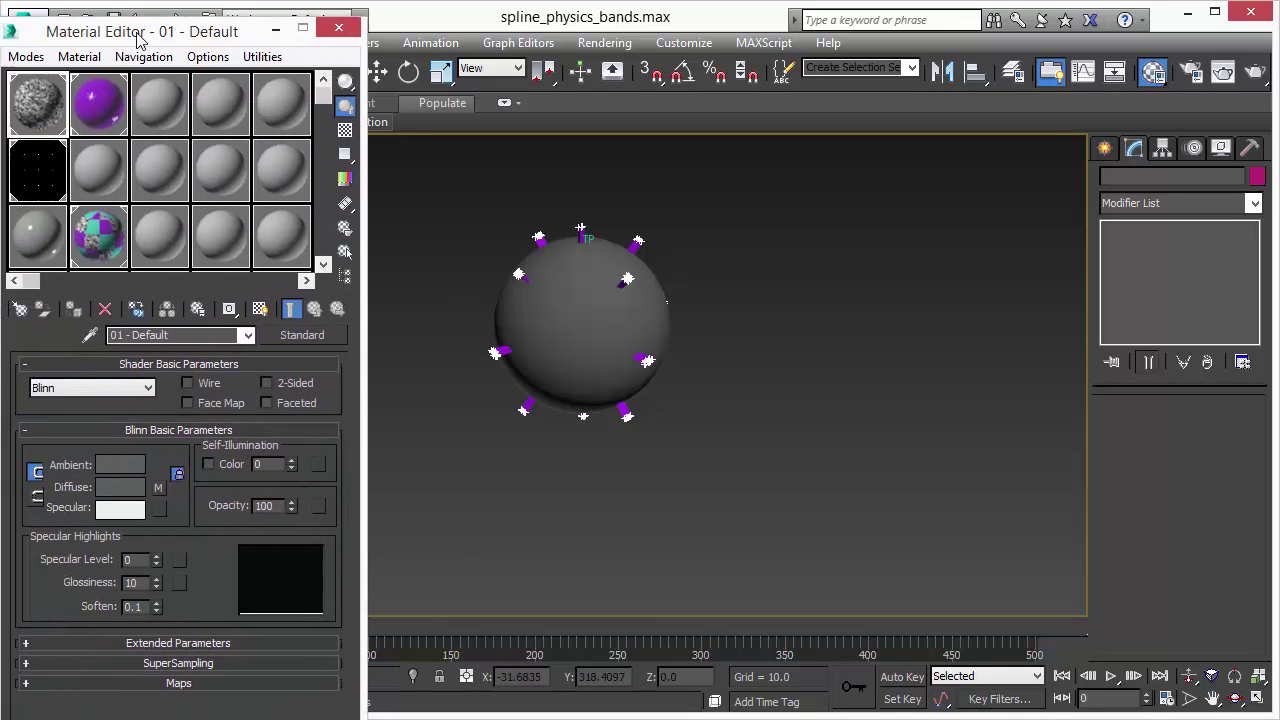
Change the Gradient Ramp map's Tiling U and V from 4.0 to 1.0, then close the Material Editor
left_click(43, 153)
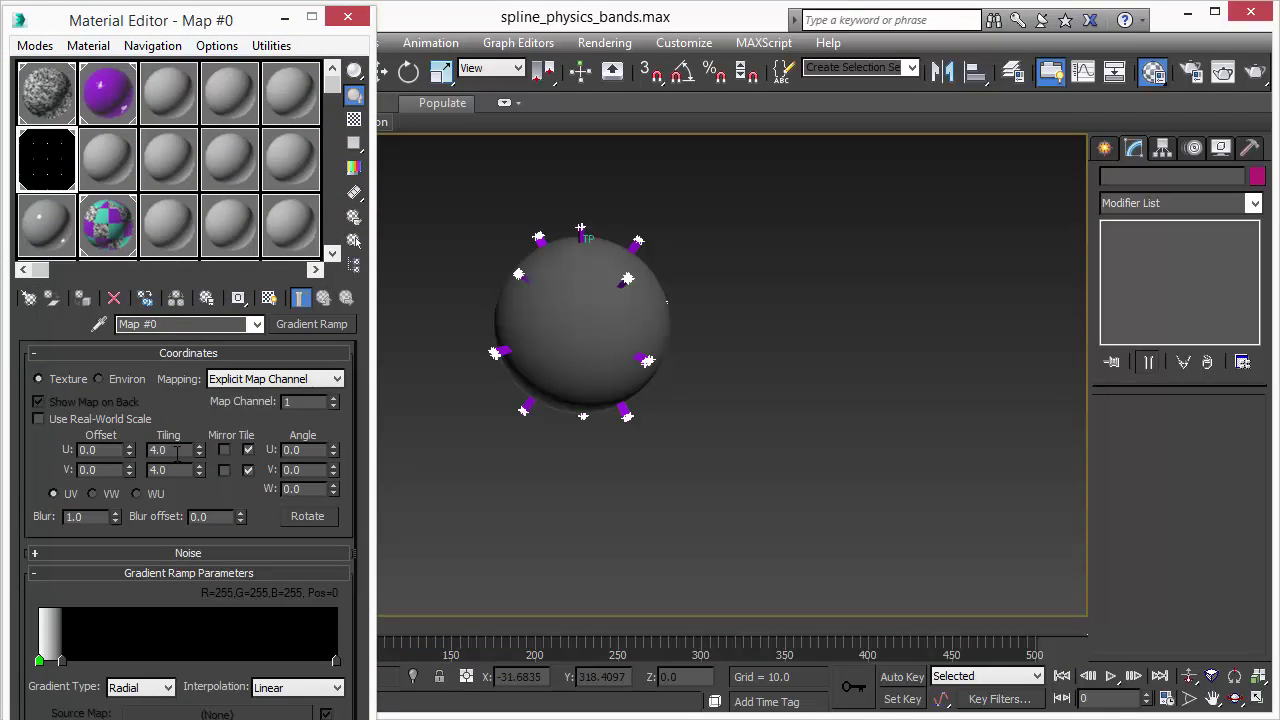
left_click(742, 598)
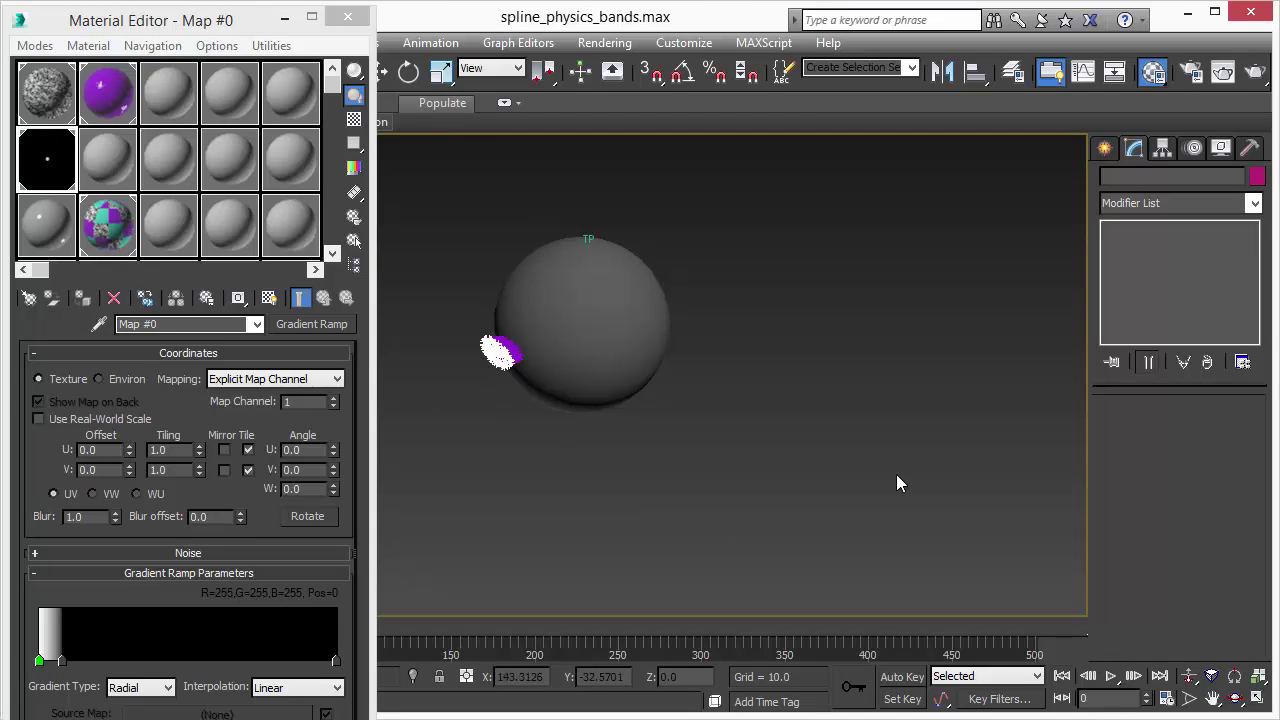
left_click(347, 17)
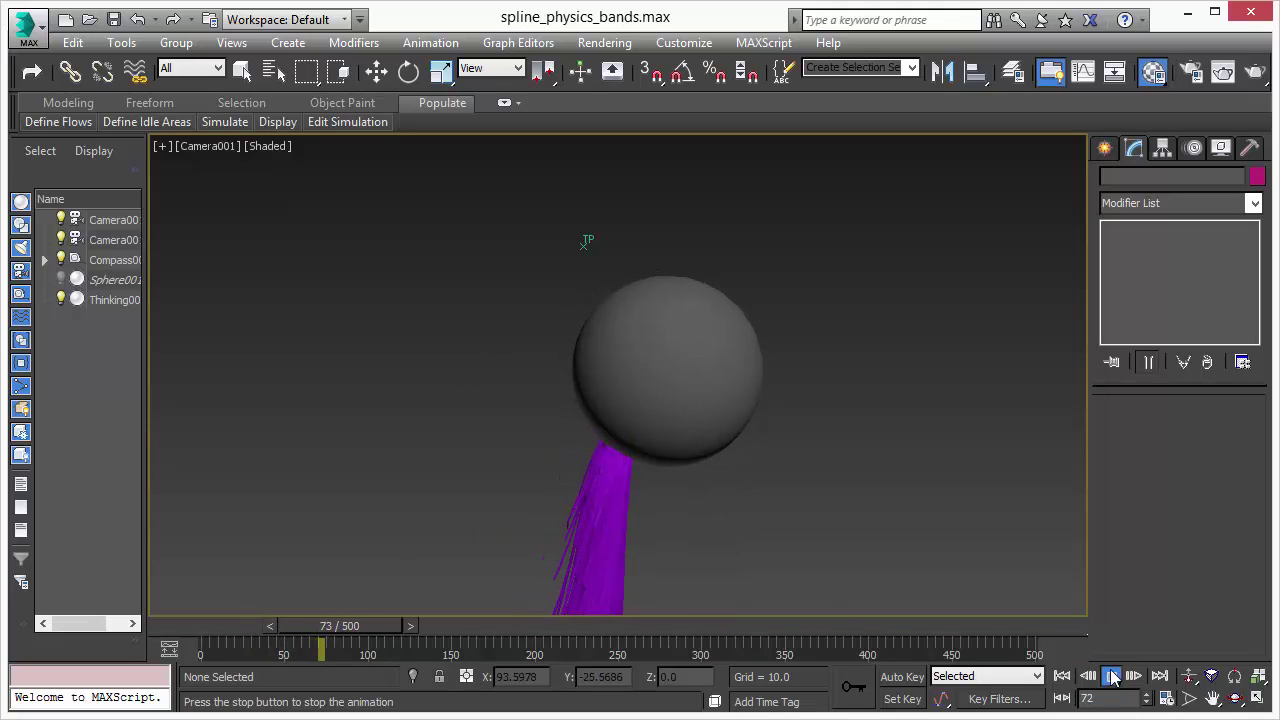
Stop playback at frame 75, leaving a single stream of purple bands below the sphere
left_click(1080, 678)
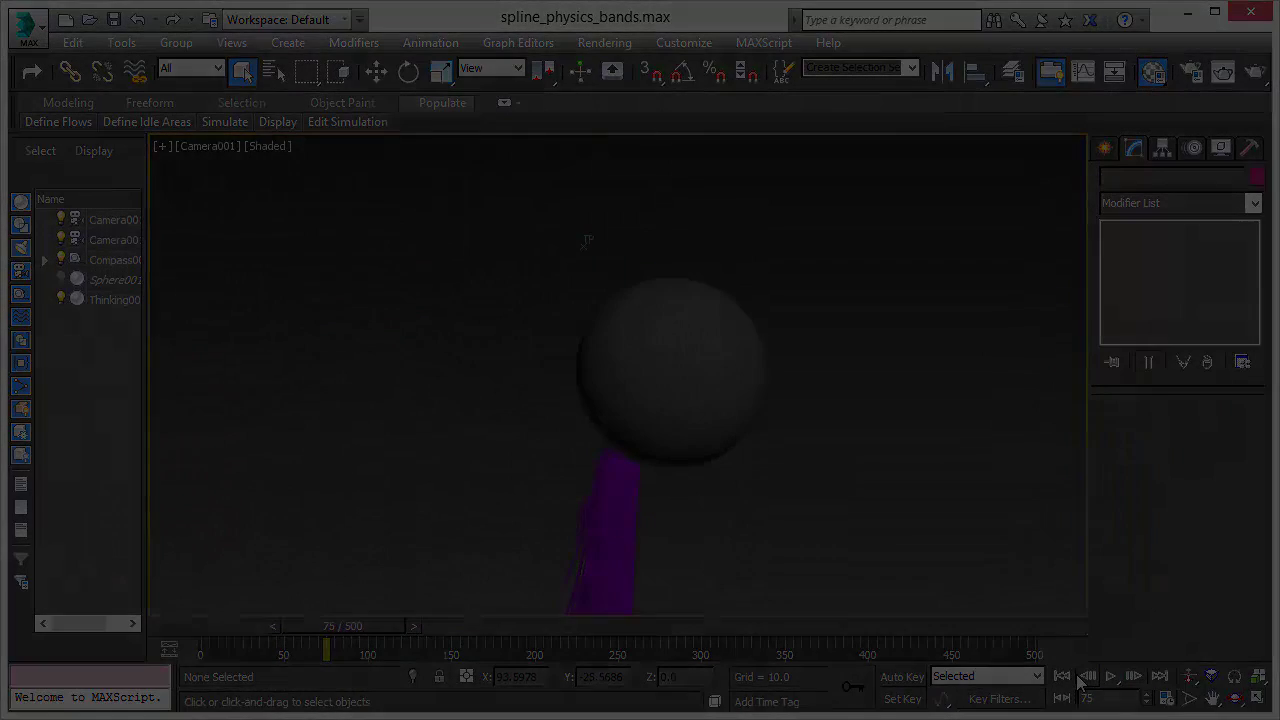